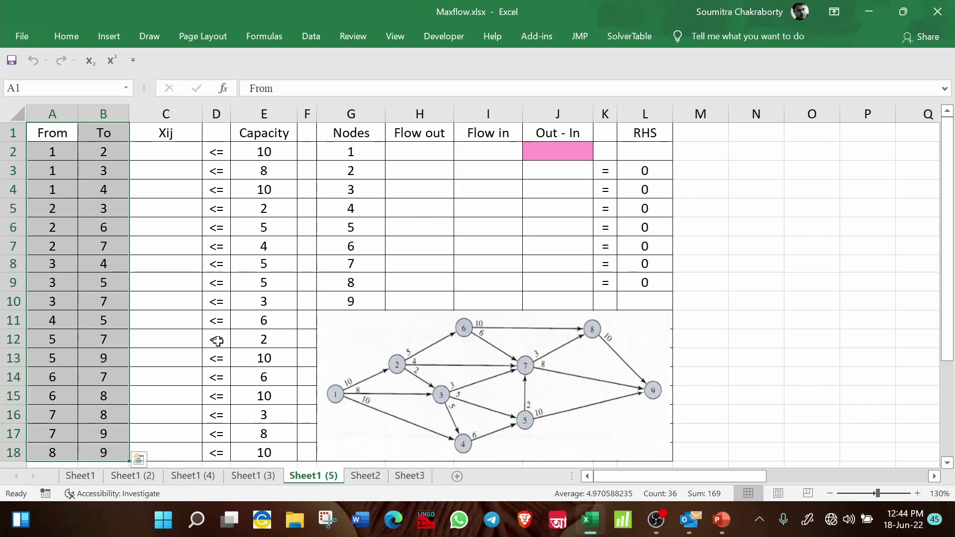
Step: Examine the From and To columns in rows 2 to 18 against the arcs drawn in the network diagram
left_click(258, 331)
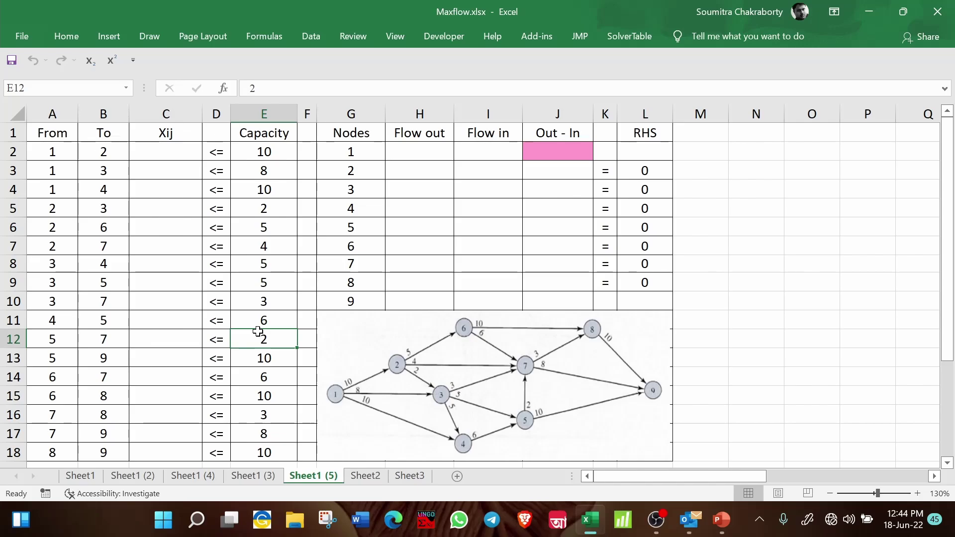
left_click_drag(52, 152, 50, 189)
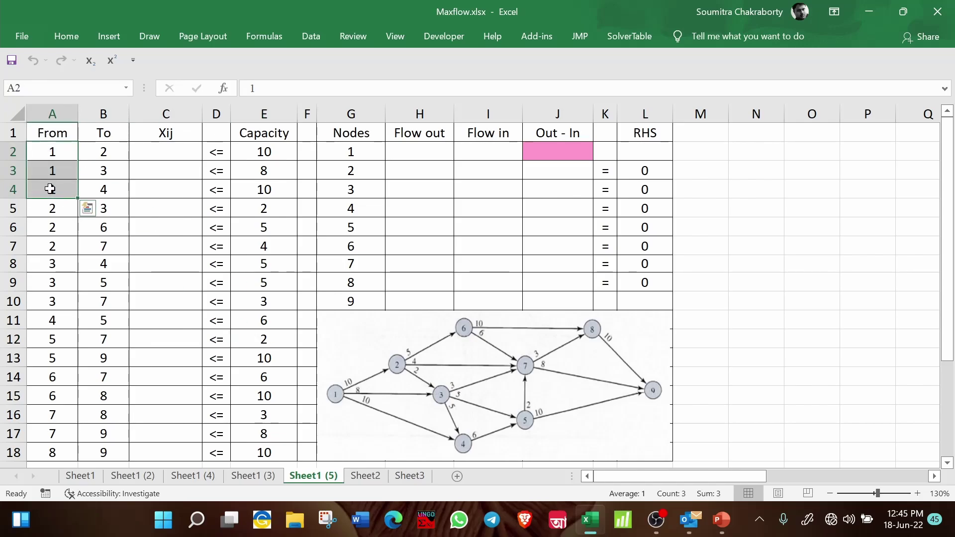
left_click_drag(103, 151, 109, 192)
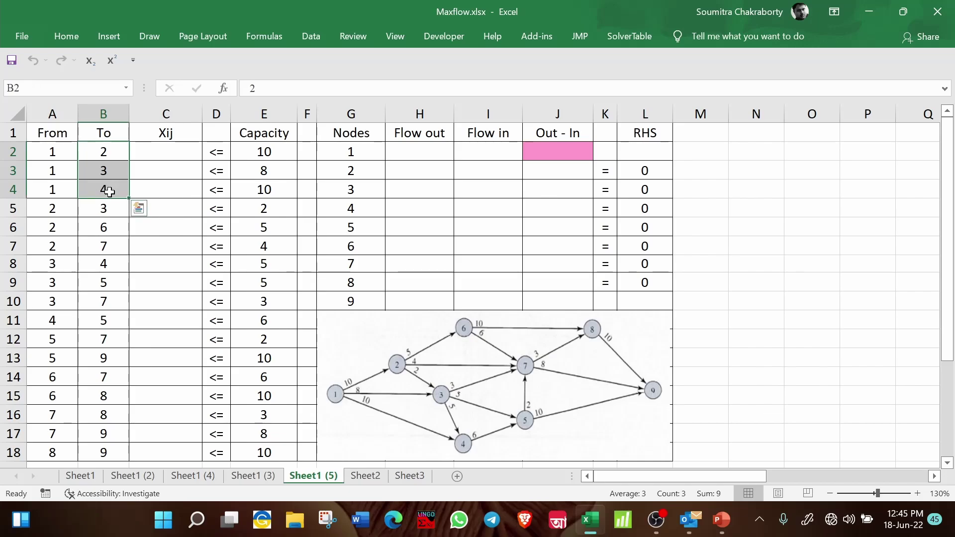
left_click_drag(55, 152, 61, 189)
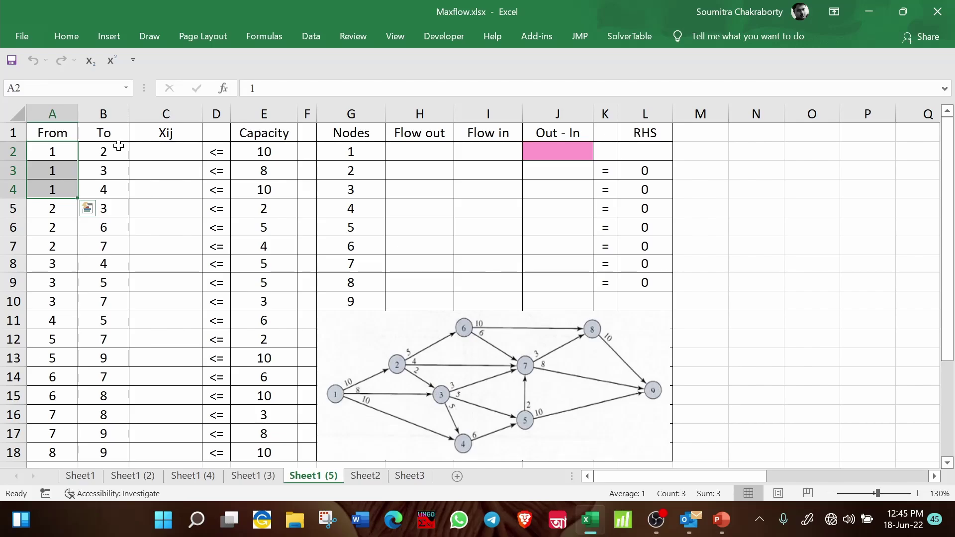
left_click(119, 145)
left_click(108, 170)
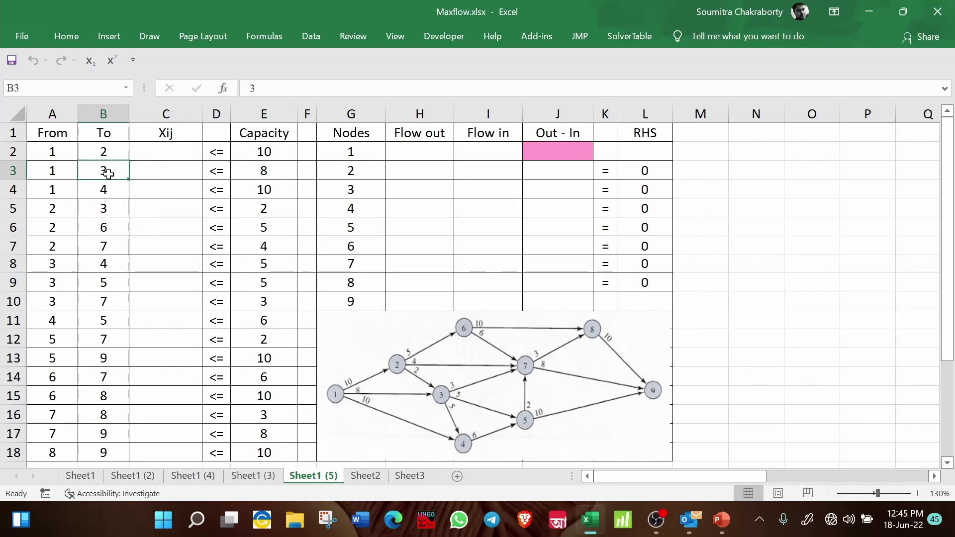
left_click(110, 187)
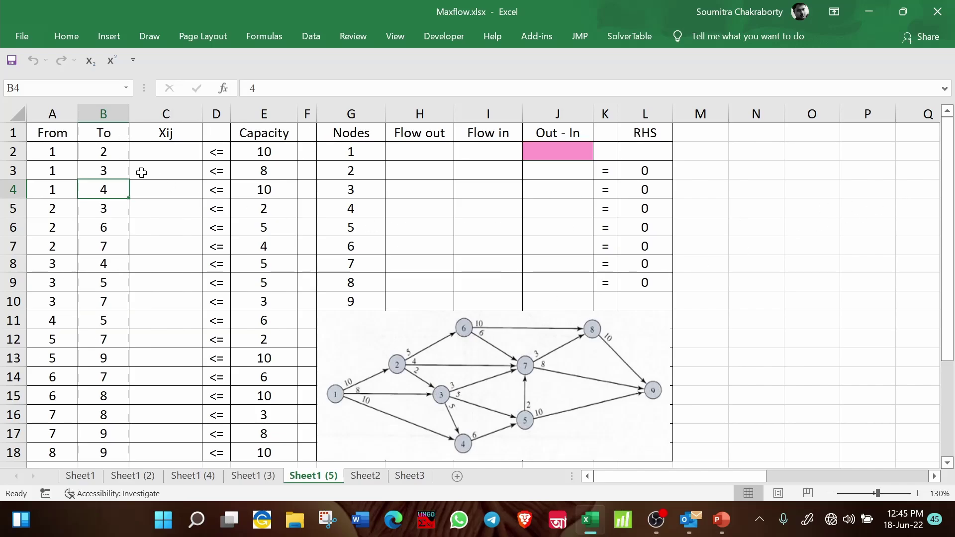
left_click_drag(119, 151, 119, 186)
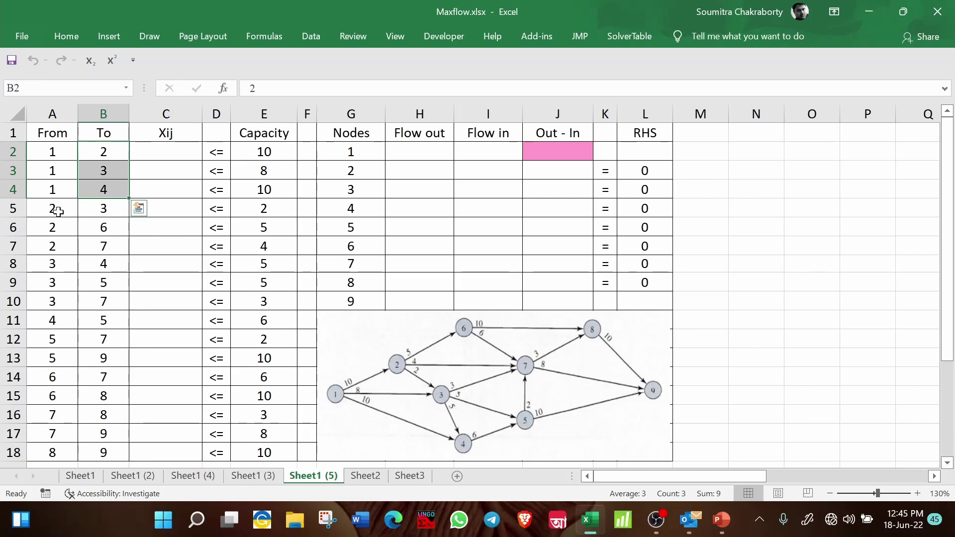
left_click_drag(55, 209, 60, 244)
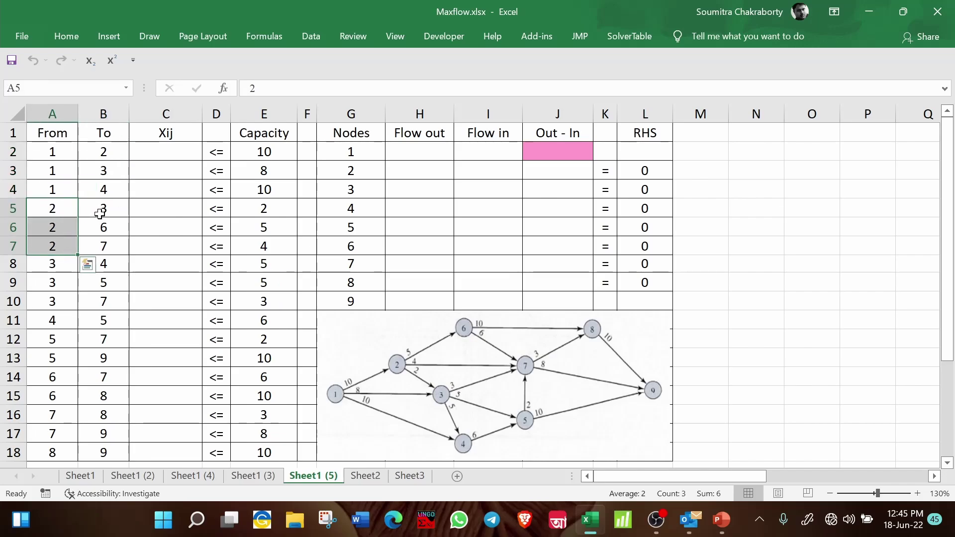
left_click_drag(100, 211, 100, 247)
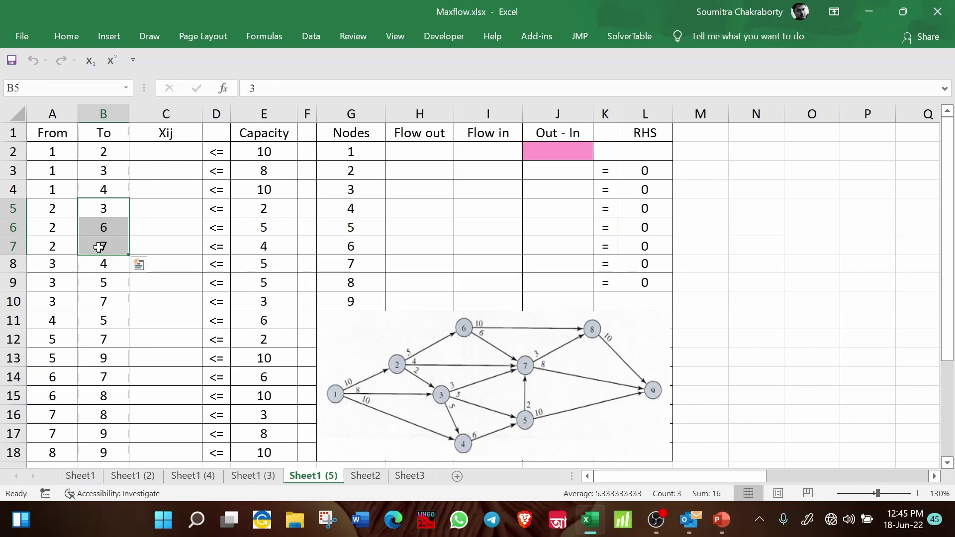
left_click_drag(54, 209, 67, 302)
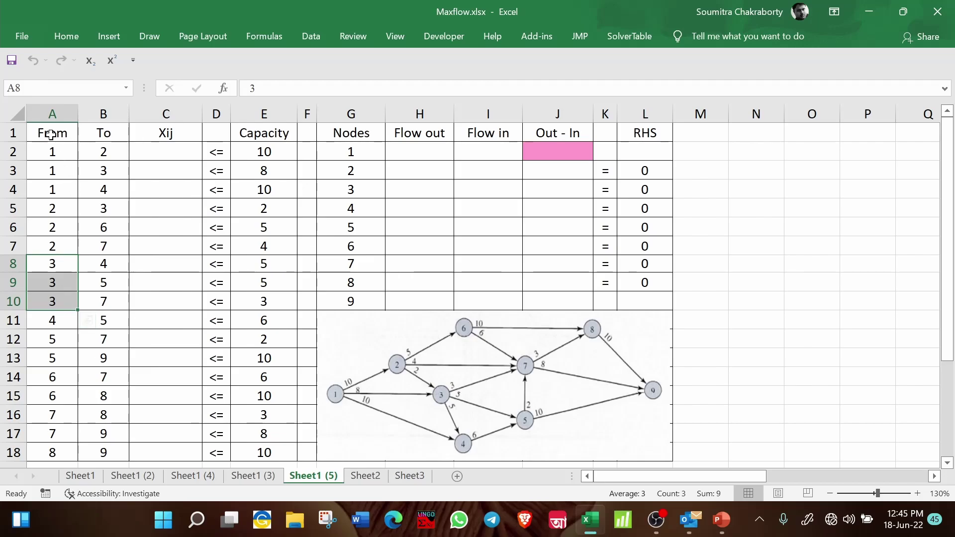
left_click_drag(62, 150, 53, 357)
left_click(139, 295)
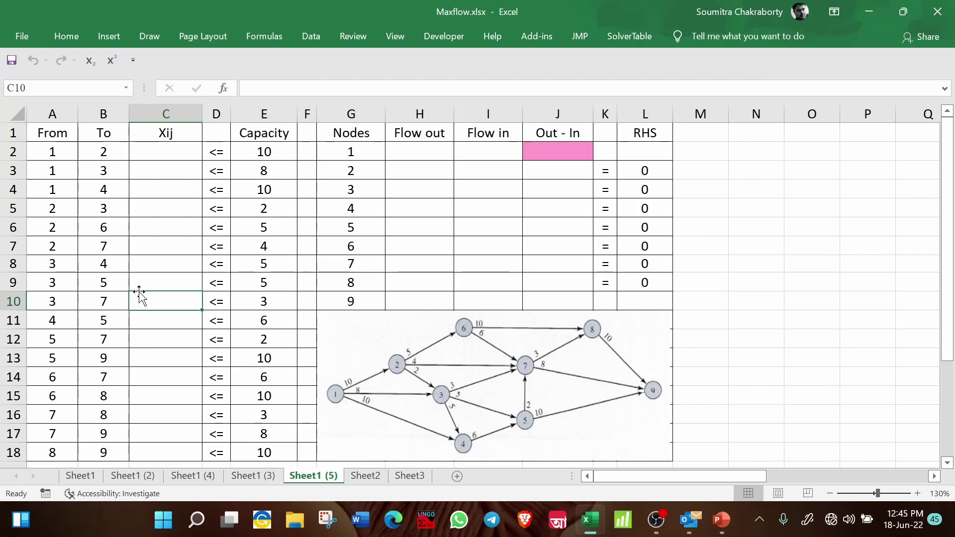
left_click(458, 348)
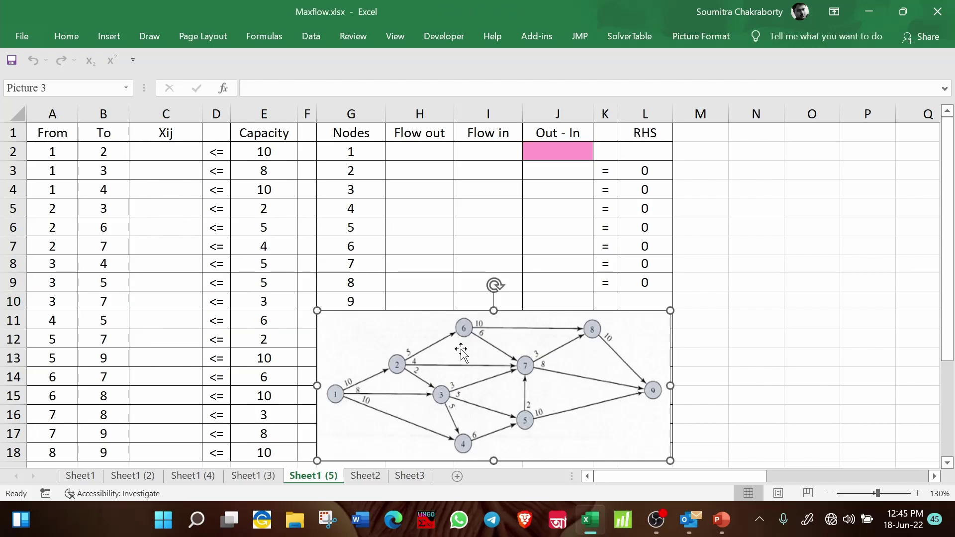
left_click(829, 322)
left_click_drag(55, 150, 65, 451)
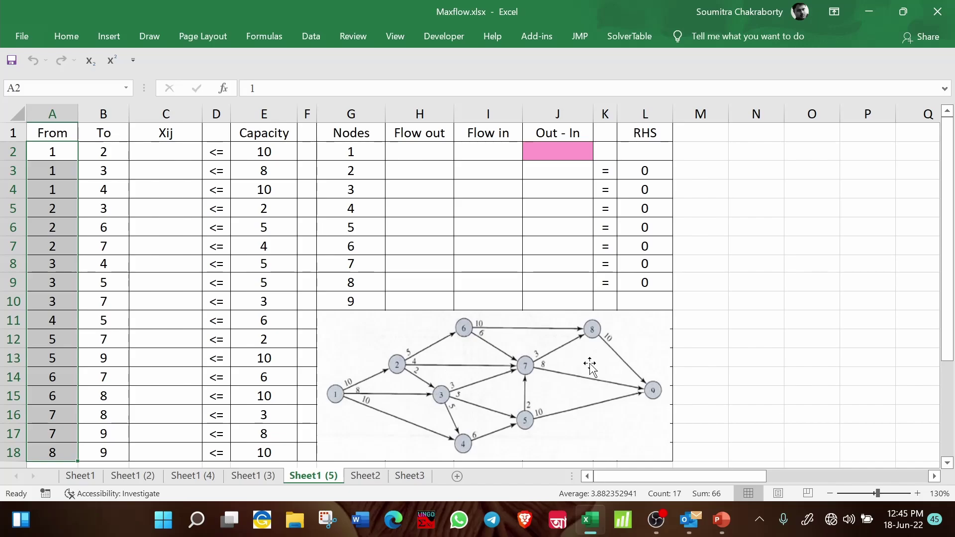
left_click(796, 282)
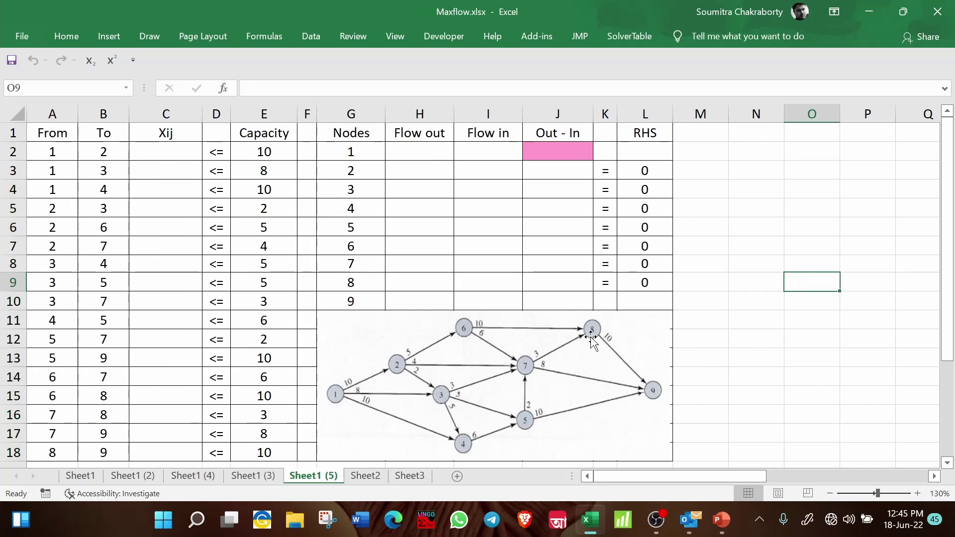
Step: Review the Xij, Capacity and Nodes columns and the Flow out, Flow in and Out - In columns of the model layout
left_click_drag(186, 154, 202, 454)
left_click(170, 136)
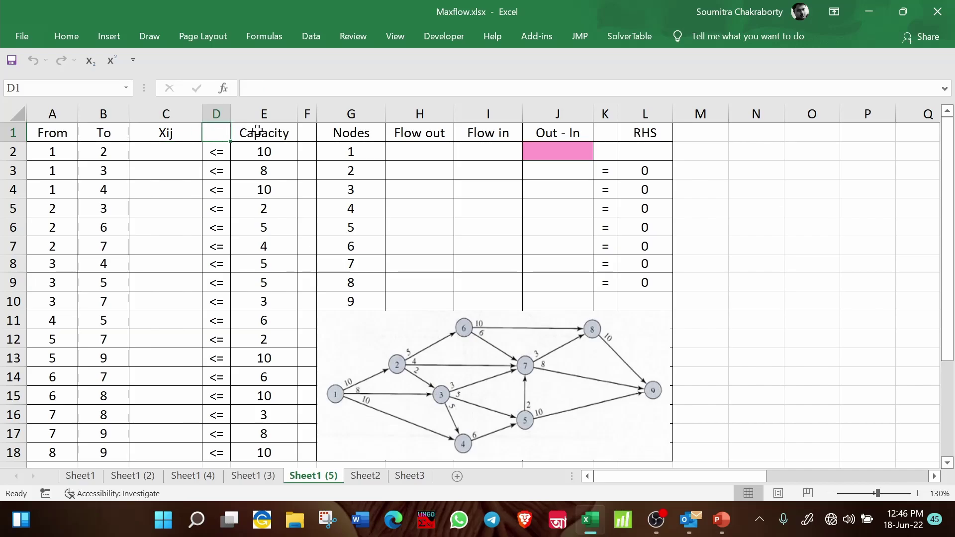
left_click(258, 130)
left_click(264, 114)
left_click(271, 150)
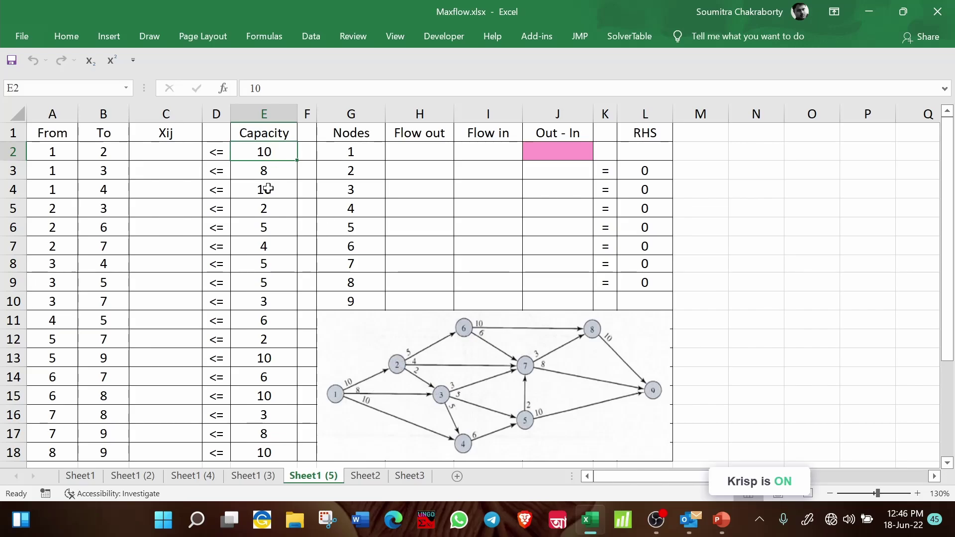
left_click_drag(361, 154, 354, 295)
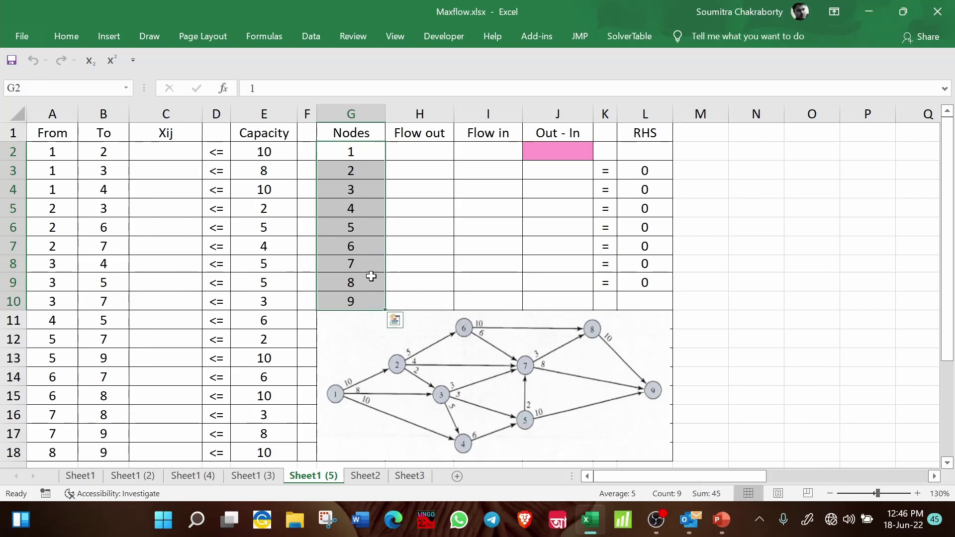
left_click_drag(435, 150, 564, 295)
left_click(435, 152)
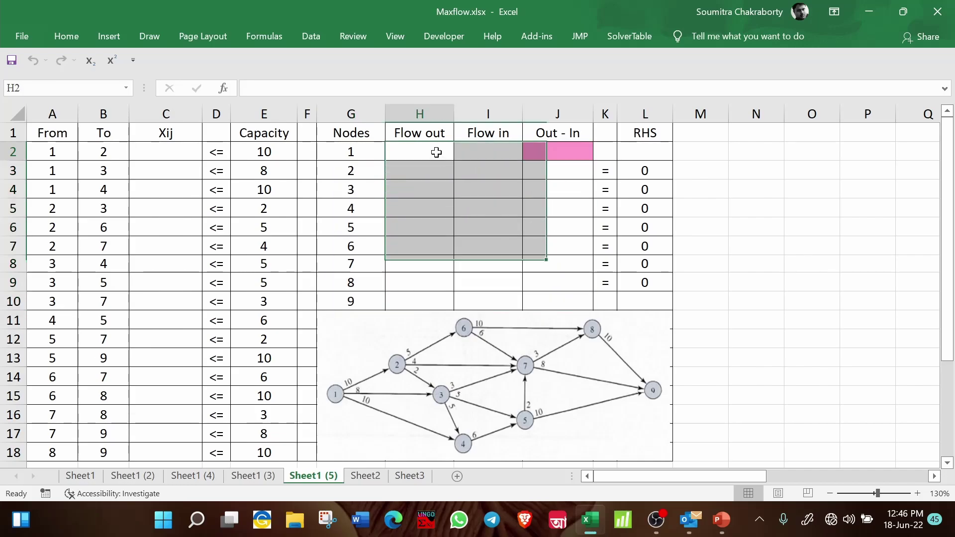
left_click(487, 152)
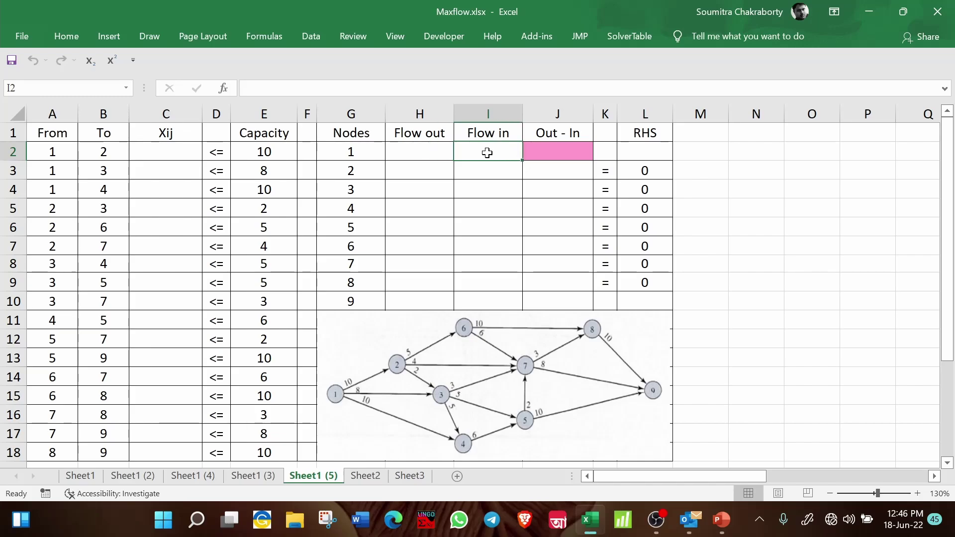
left_click(551, 154)
left_click(761, 152)
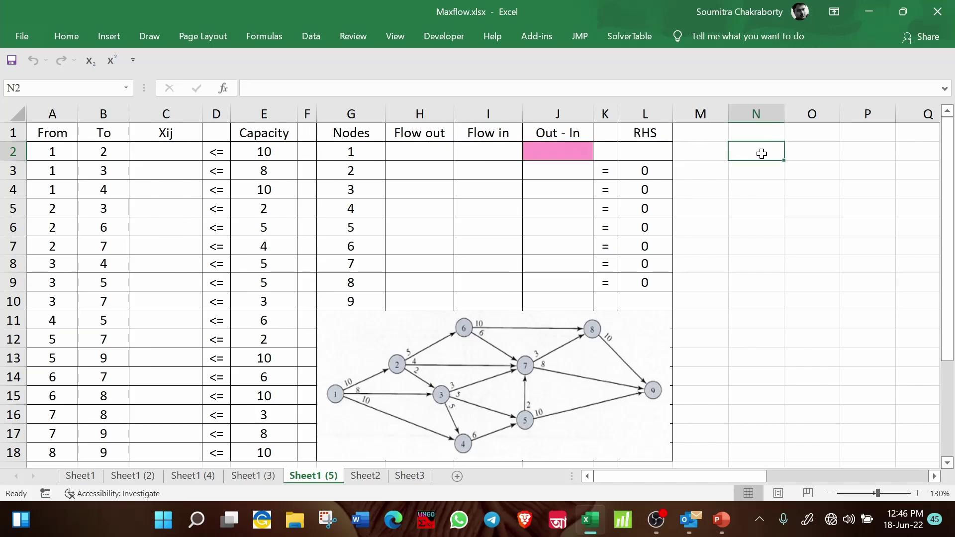
Step: Enter the Flow out formula for node 1 in H2 as =SUMIF($A$2:$A$18,G2,$C$2:$C$18)
left_click(405, 154)
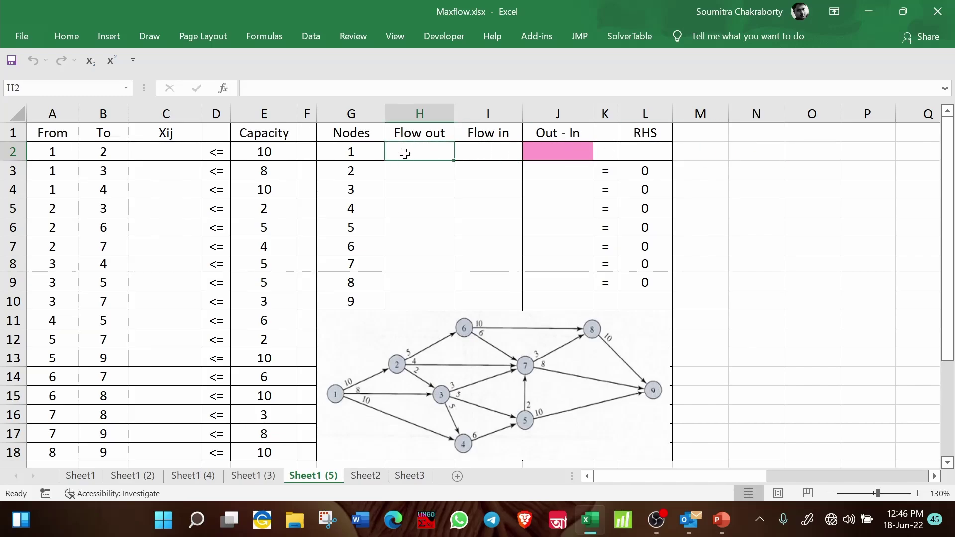
type("=")
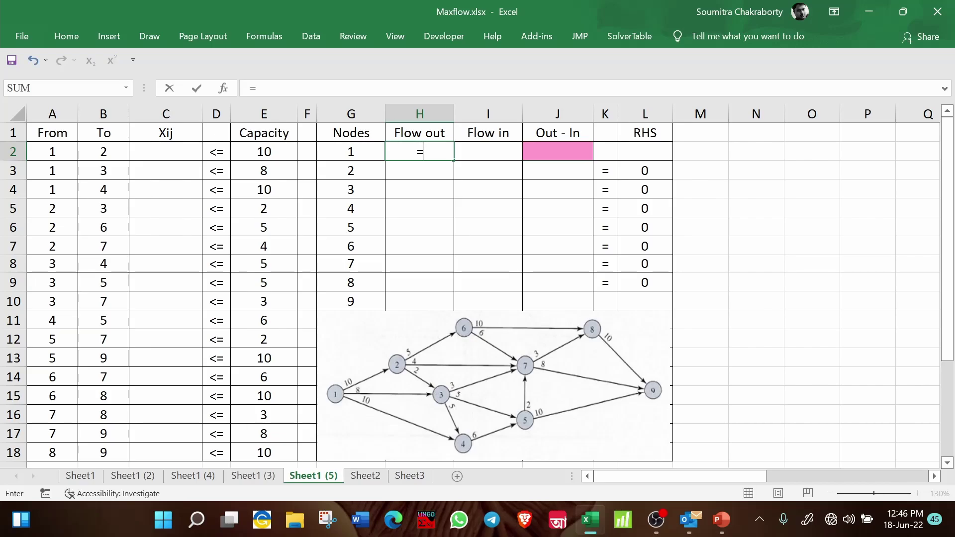
type("sumif")
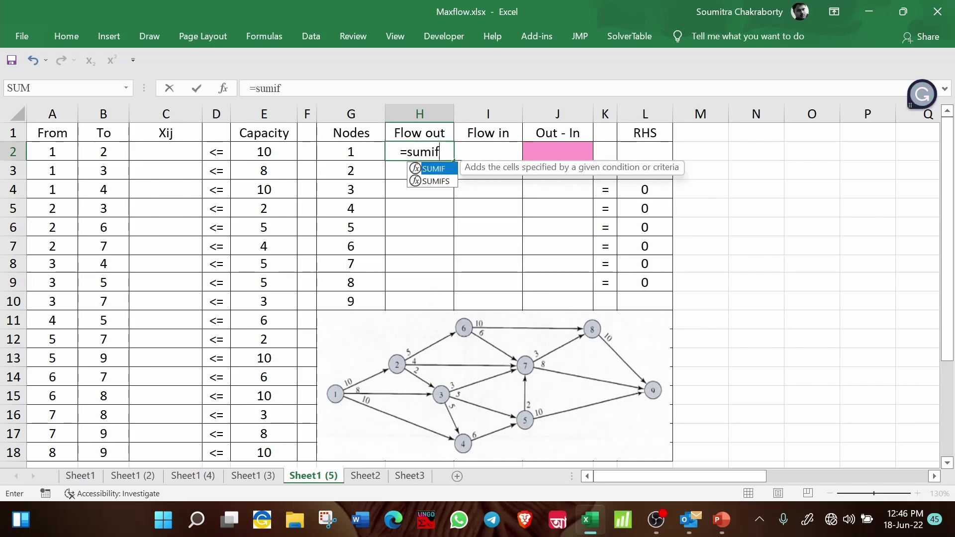
key("Tab")
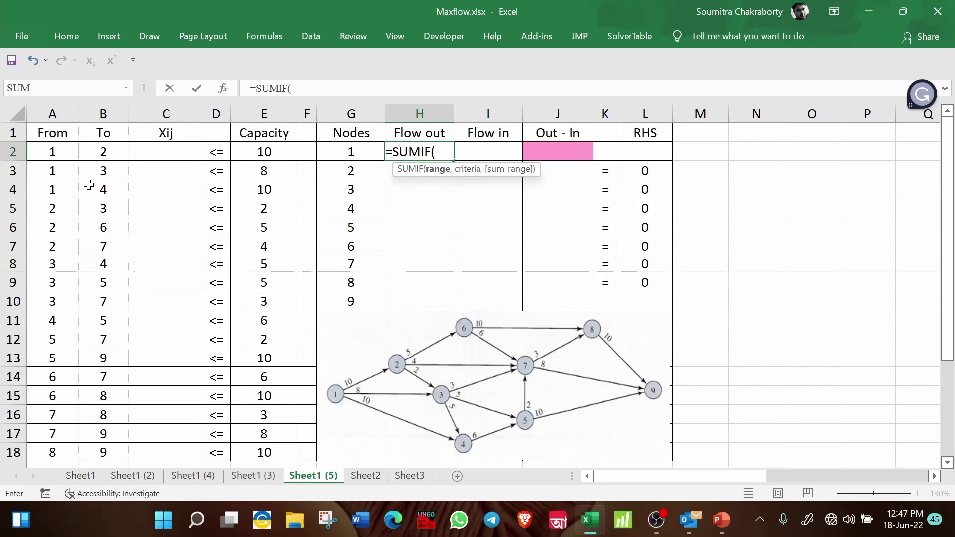
left_click_drag(65, 154, 55, 172)
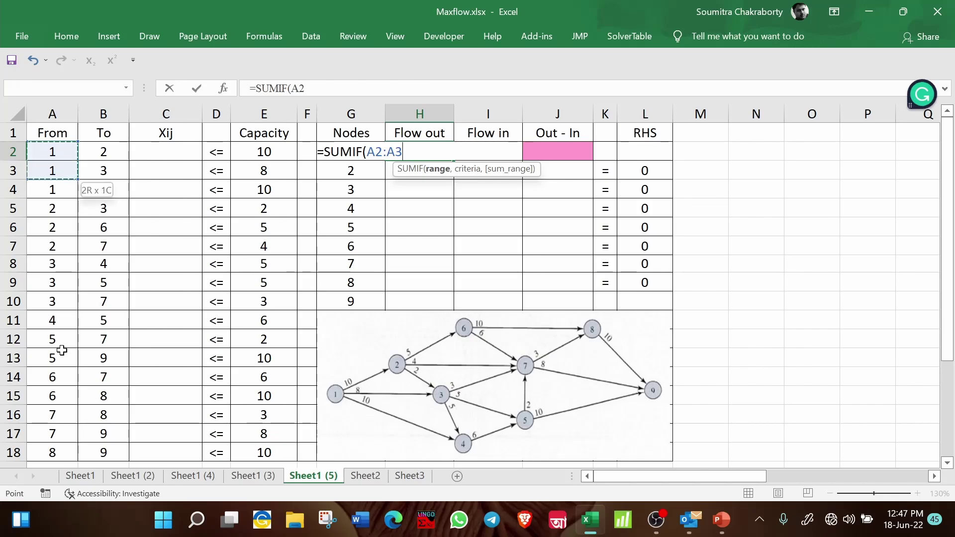
left_click_drag(62, 351, 67, 453)
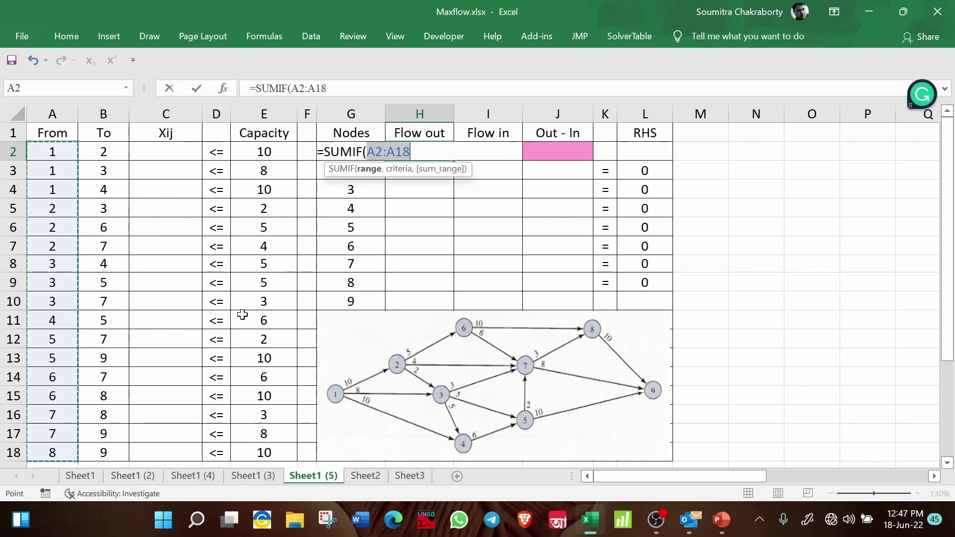
key("F4")
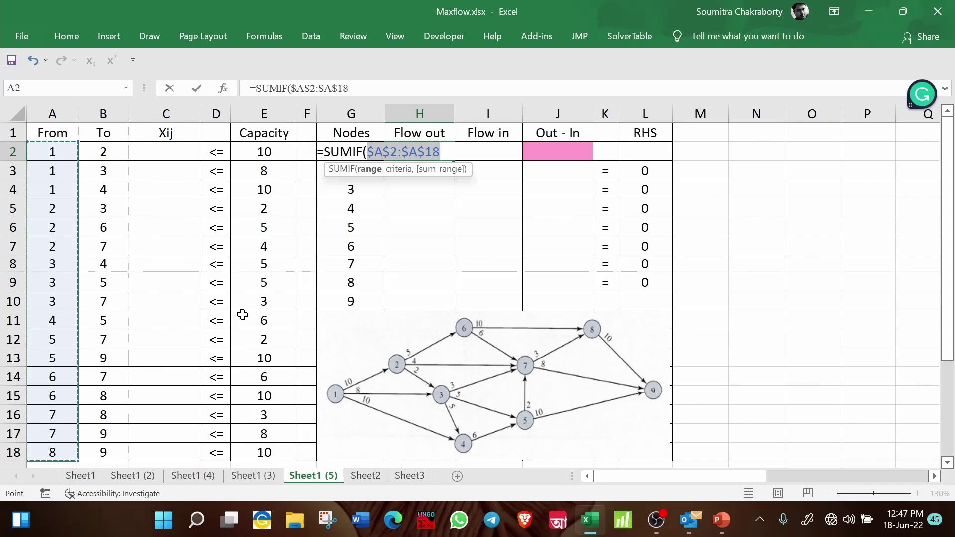
type(",")
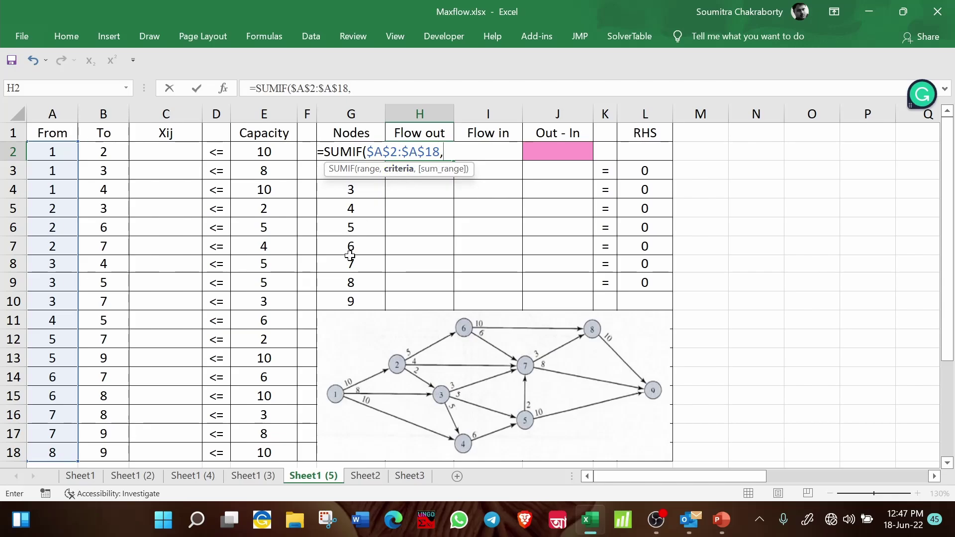
key("Left")
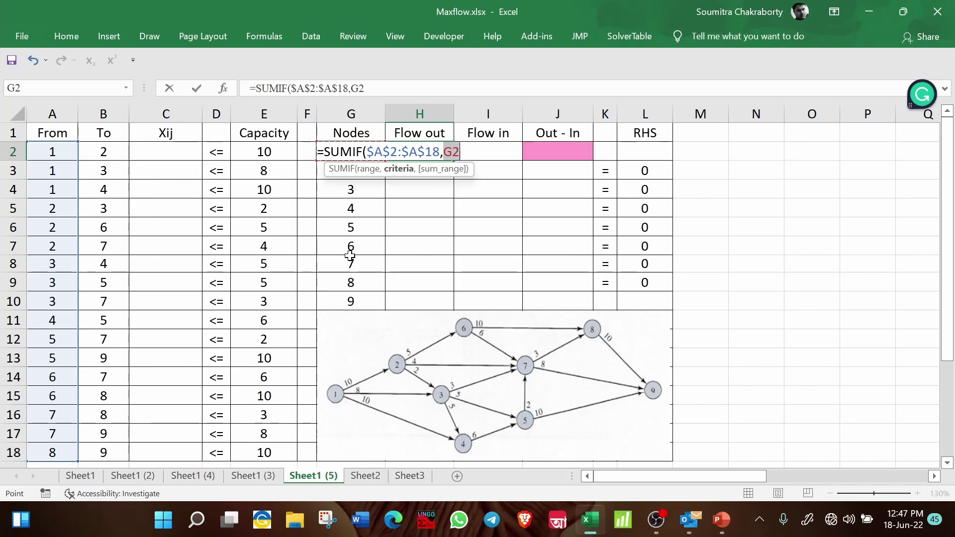
type(",")
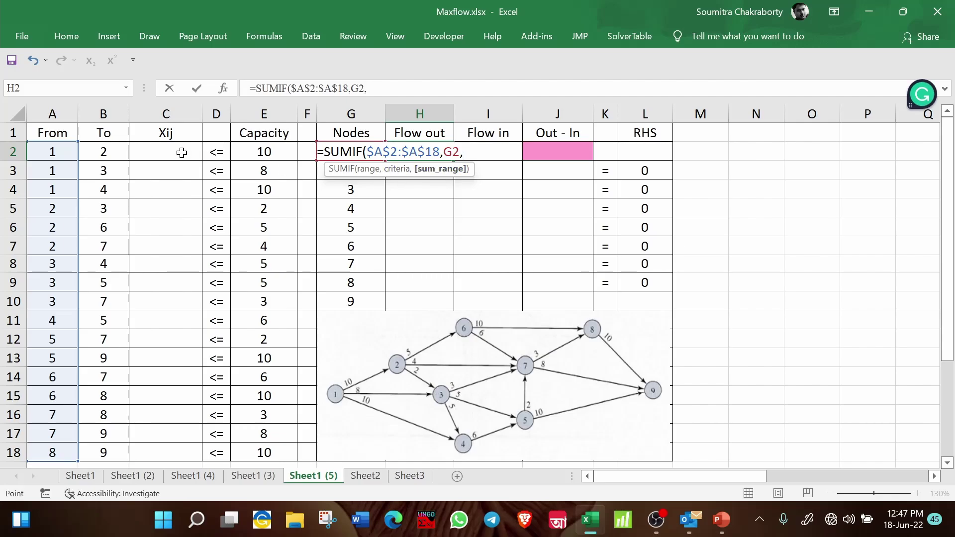
left_click_drag(182, 159, 184, 174)
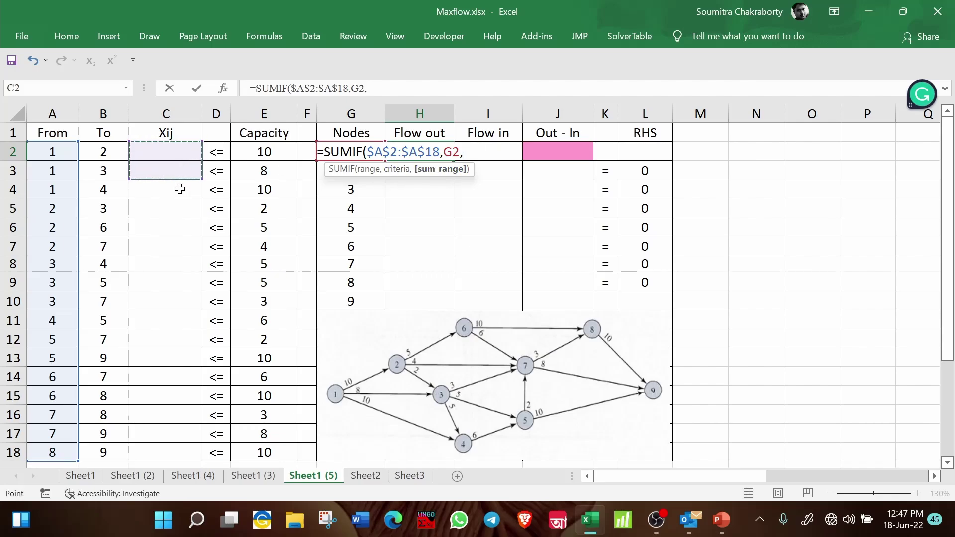
mouse_move(170, 296)
left_mouse_down()
mouse_move(159, 404)
mouse_move(173, 253)
mouse_move(161, 159)
mouse_move(167, 443)
left_mouse_up()
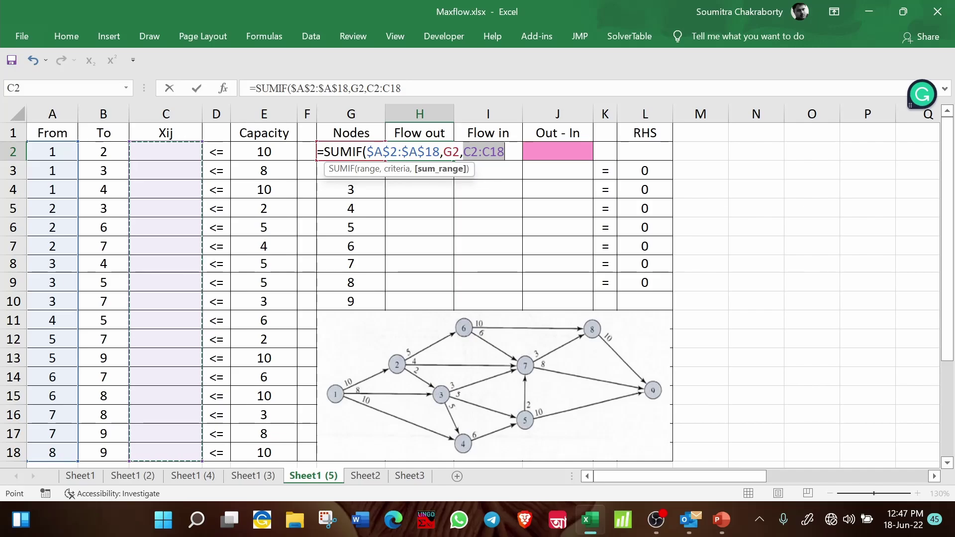
key("F4")
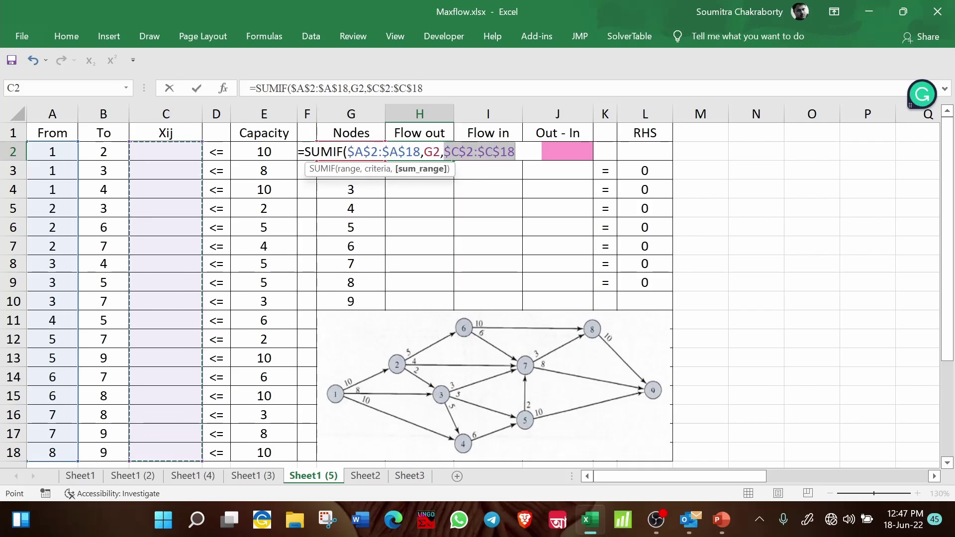
type(")")
key("Return")
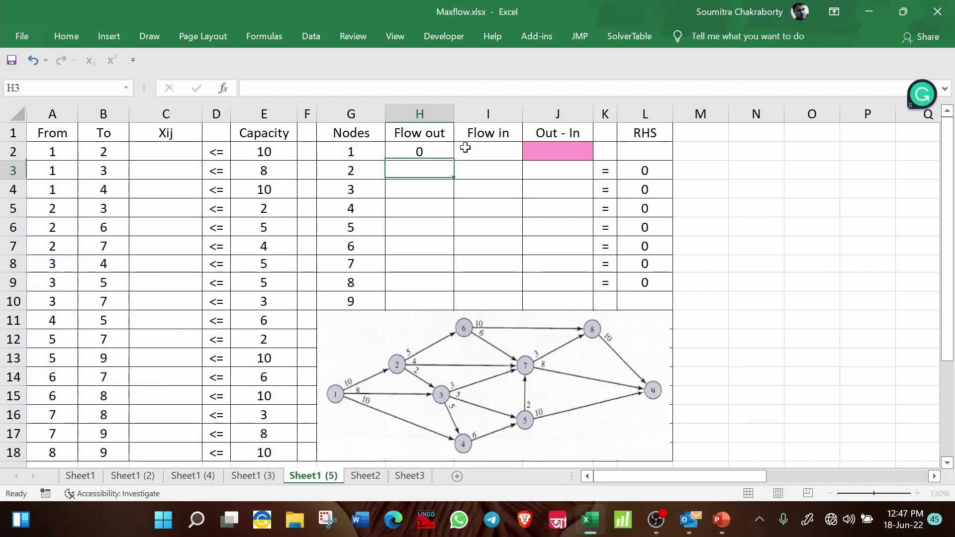
Step: Enter the Flow in formula for node 1 in I2 as =SUMIF($B$2:$B$18,G2,$C$2:$C$18)
left_click(485, 149)
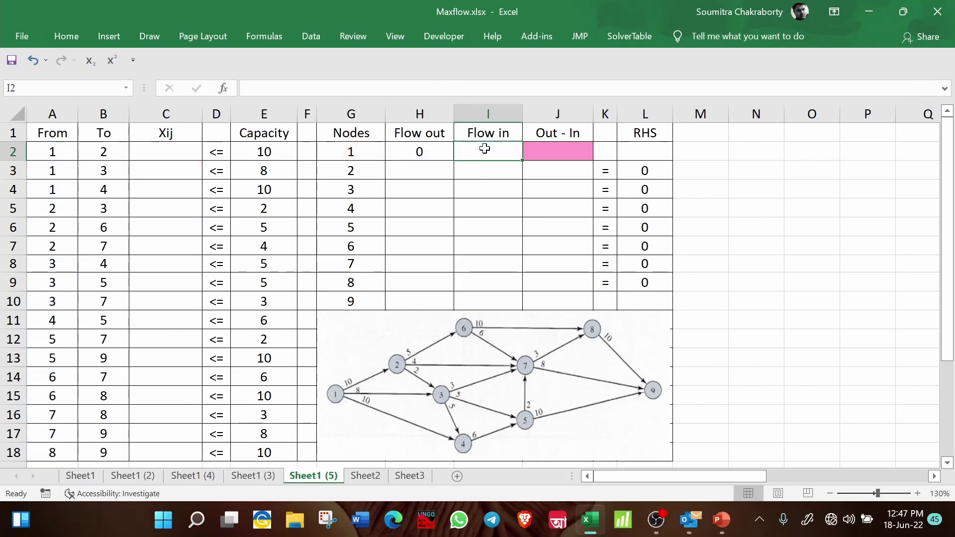
type("=")
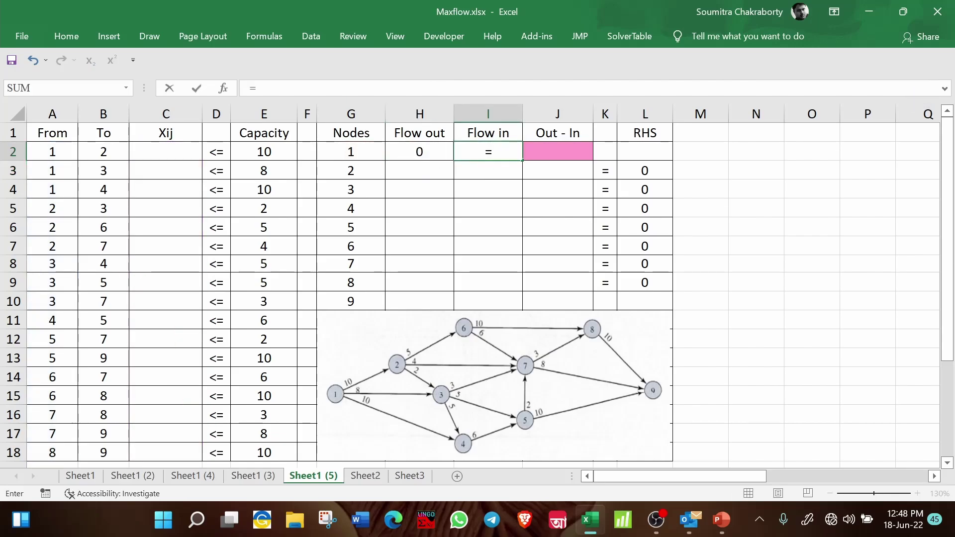
type("synif(")
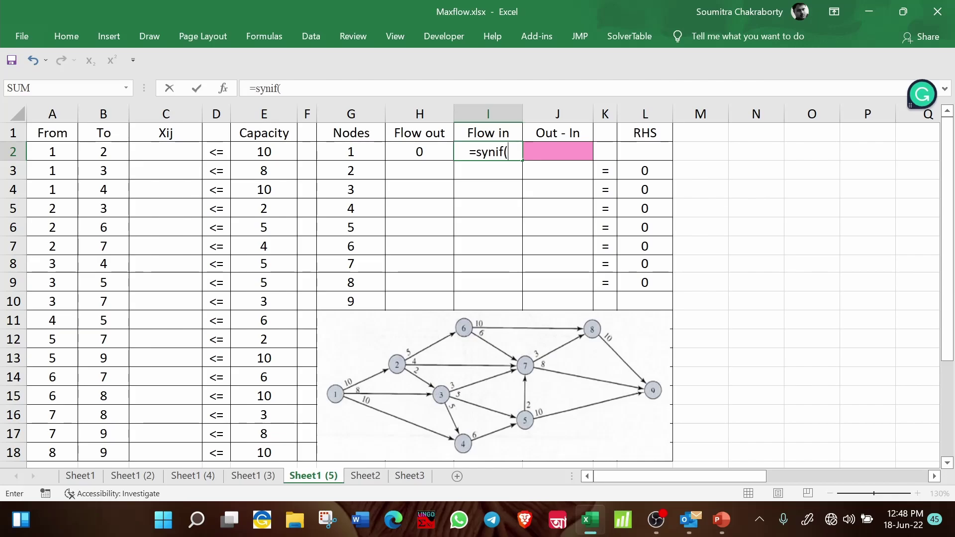
key("BackSpace")
key("BackSpace")
key("BackSpace")
key("BackSpace")
key("BackSpace")
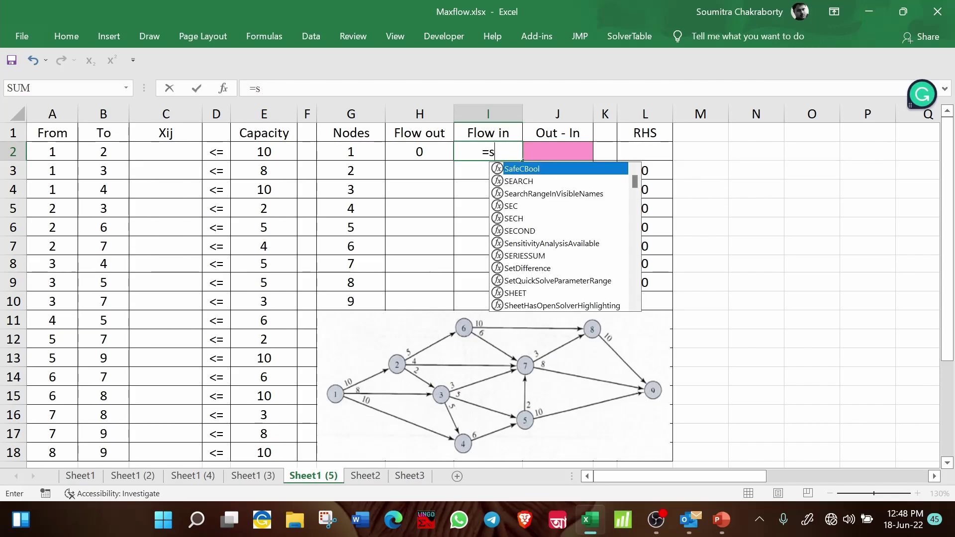
type("umi")
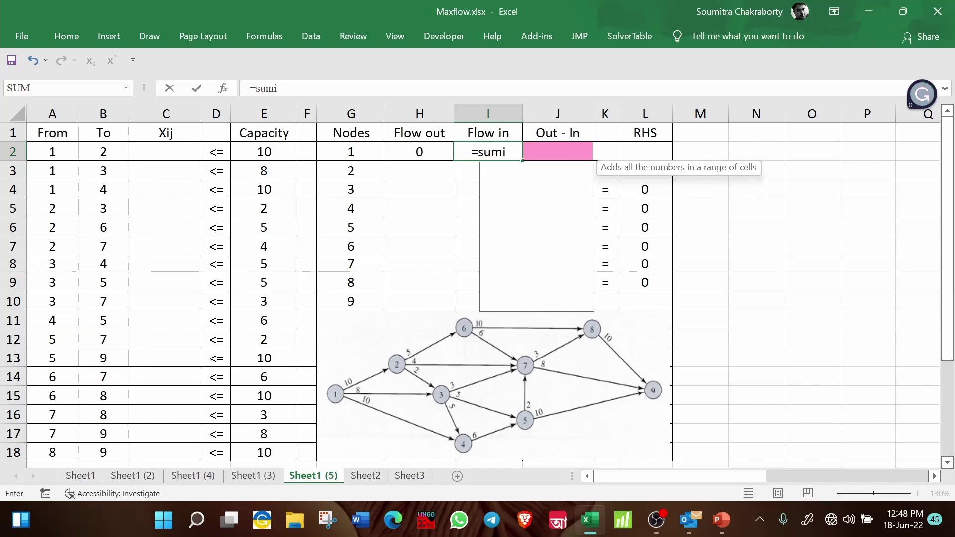
key("Tab")
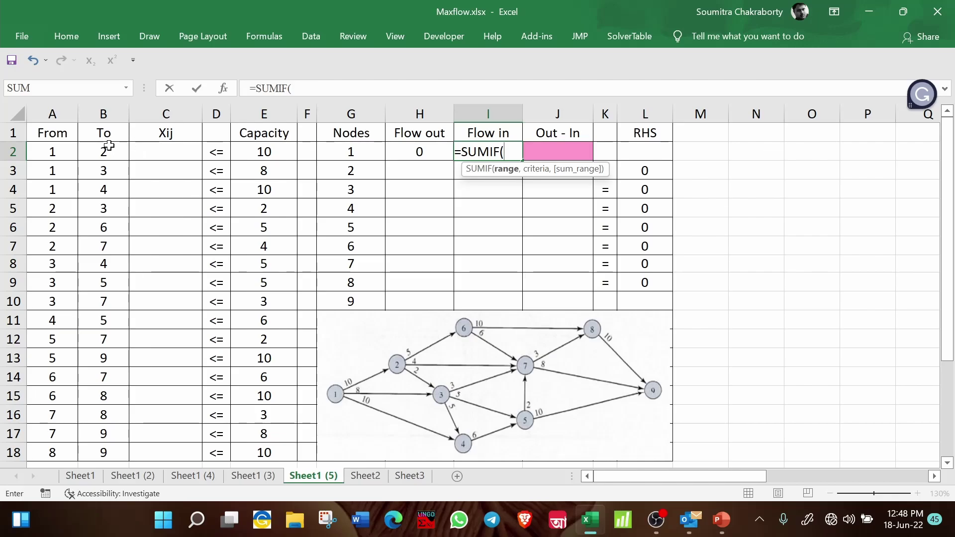
left_click_drag(103, 149, 105, 447)
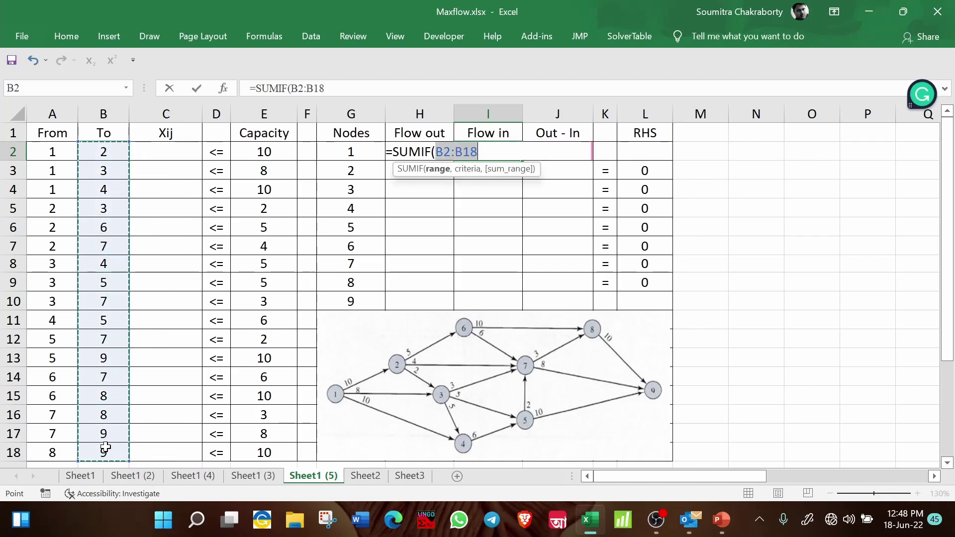
key("F4")
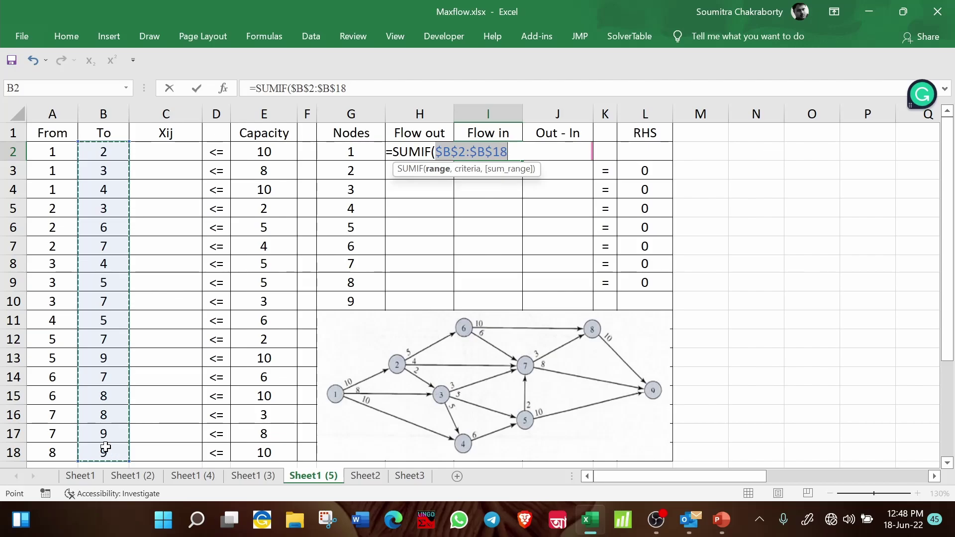
type(",")
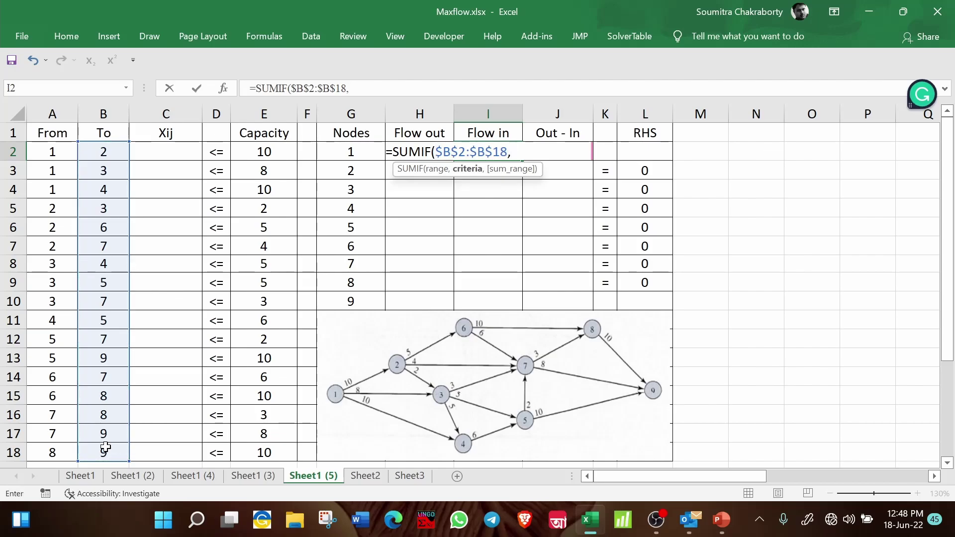
key("Left")
key("Left")
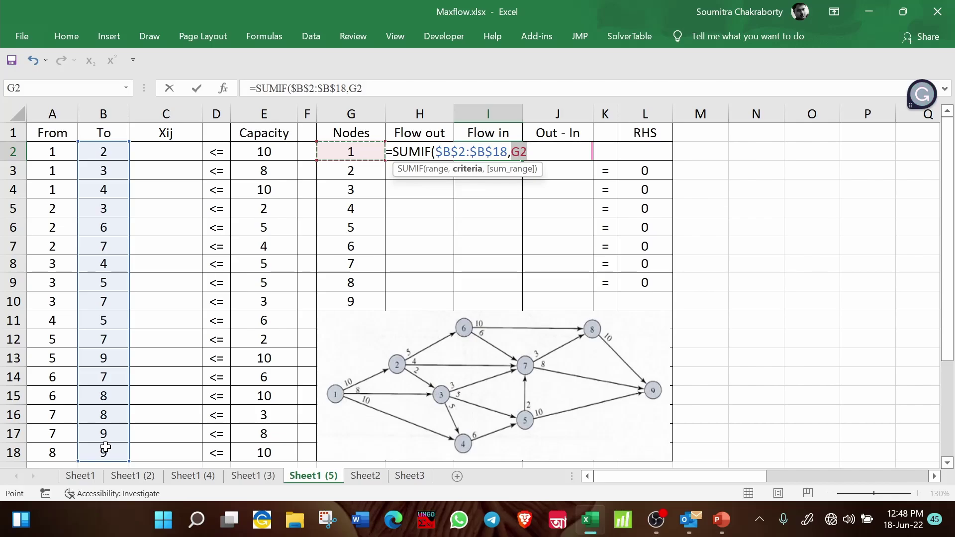
type(",")
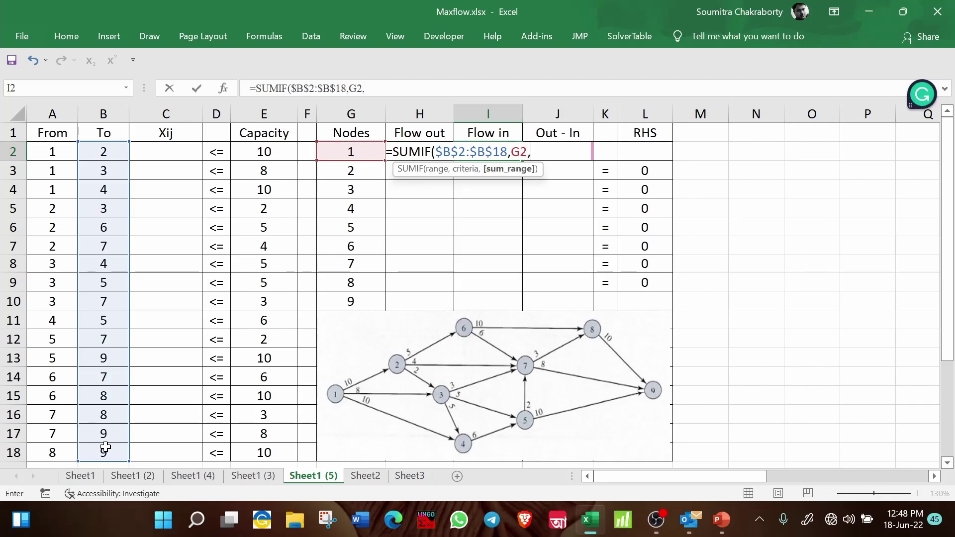
left_click_drag(175, 156, 168, 452)
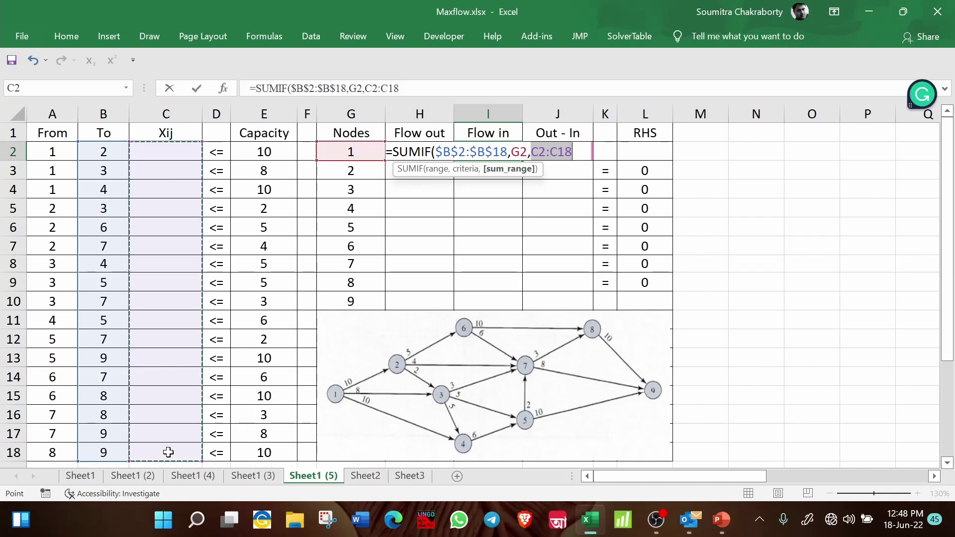
key("F4")
type(")")
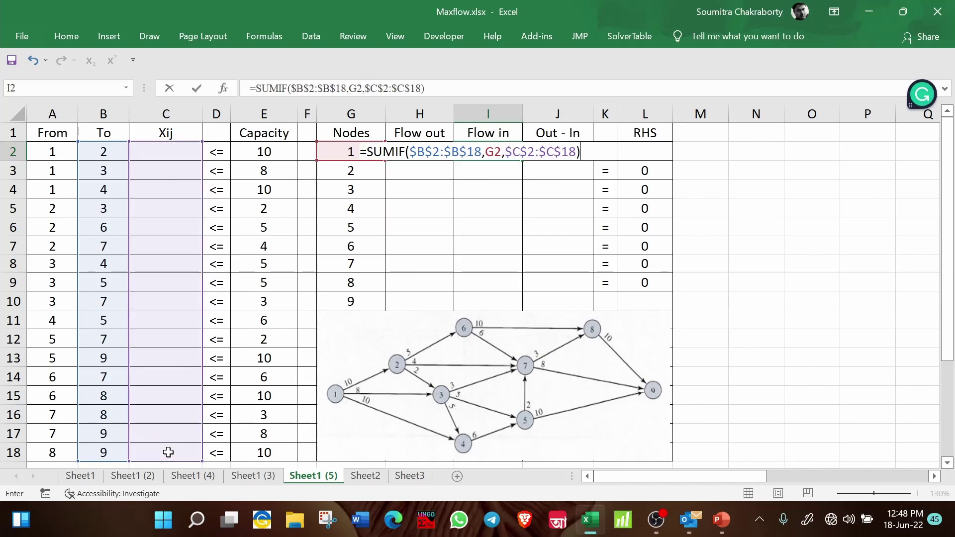
key("Return")
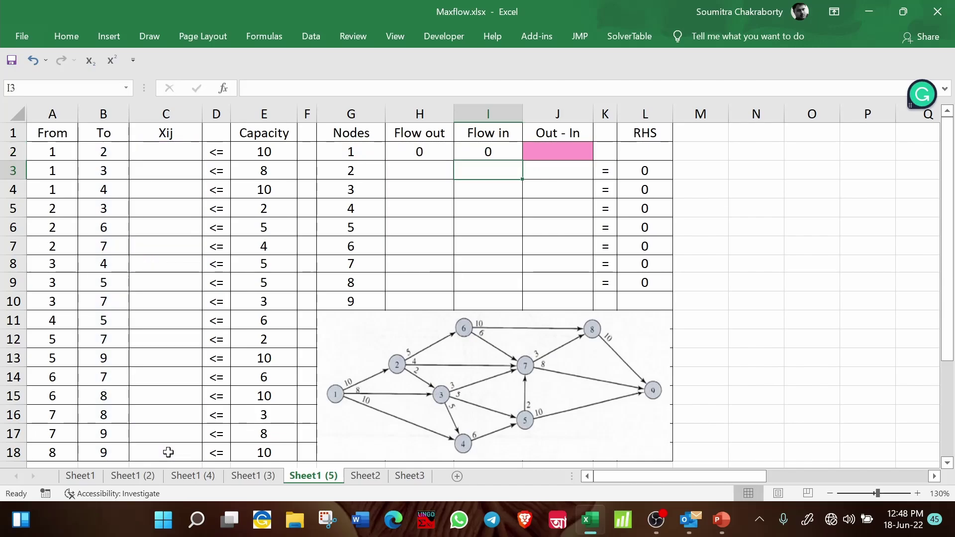
Step: Fill the Flow out and Flow in formulas from H2:I2 down to row 10 and enter =H2-I2 in J2
left_click(441, 151)
left_click_drag(460, 154, 523, 303)
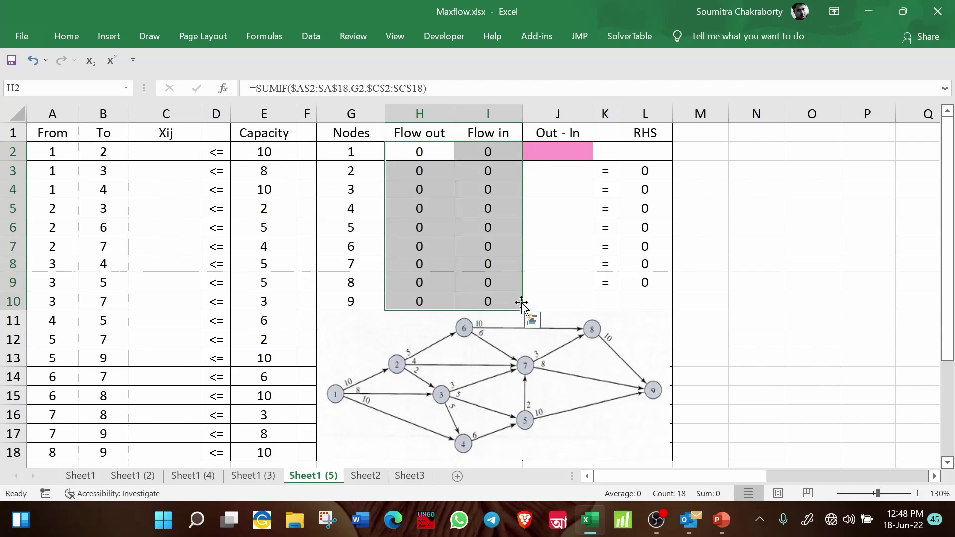
left_click(560, 150)
type("=")
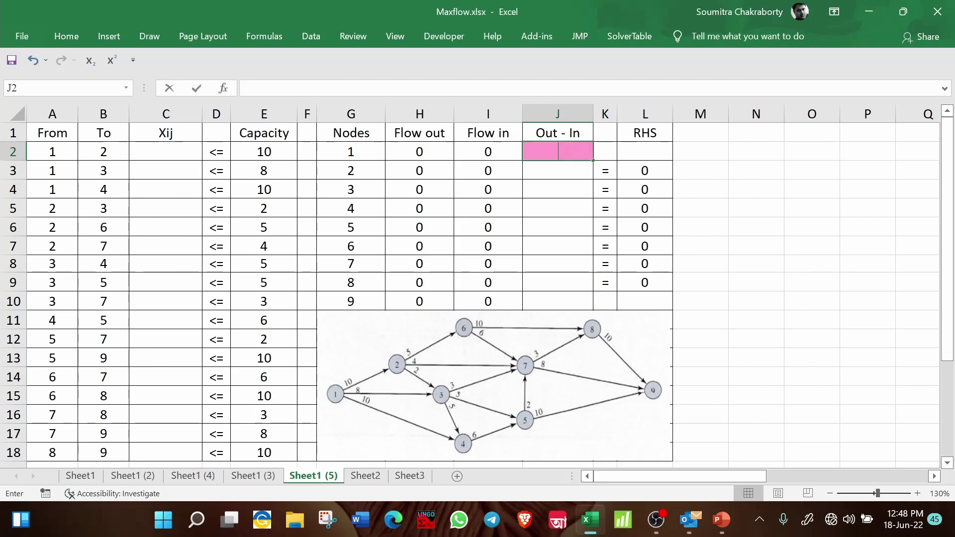
key("Left")
key("Left")
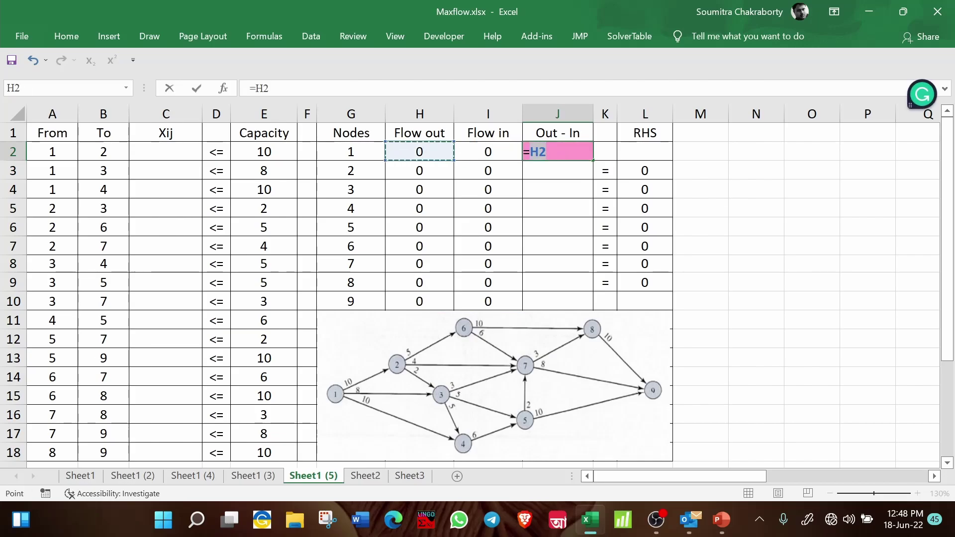
type("-")
key("Right")
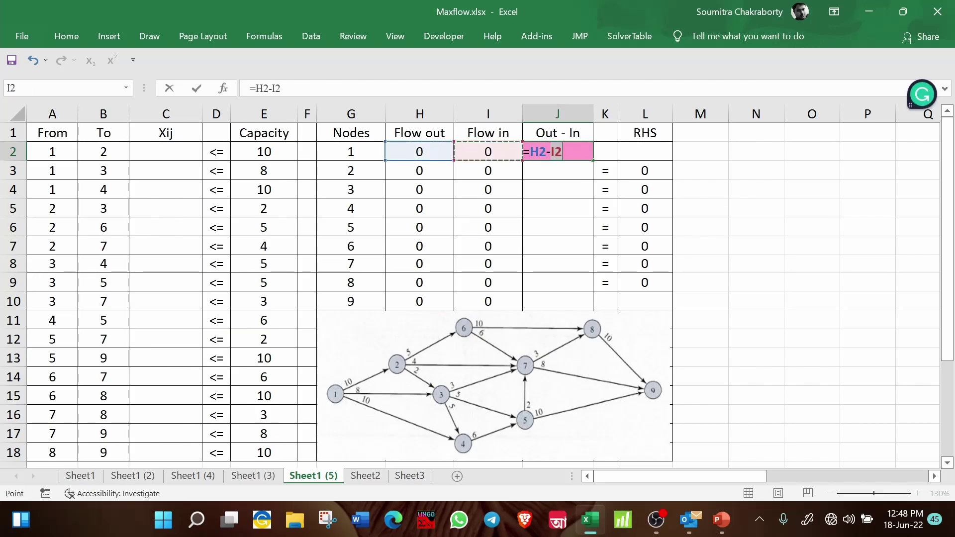
key("Return")
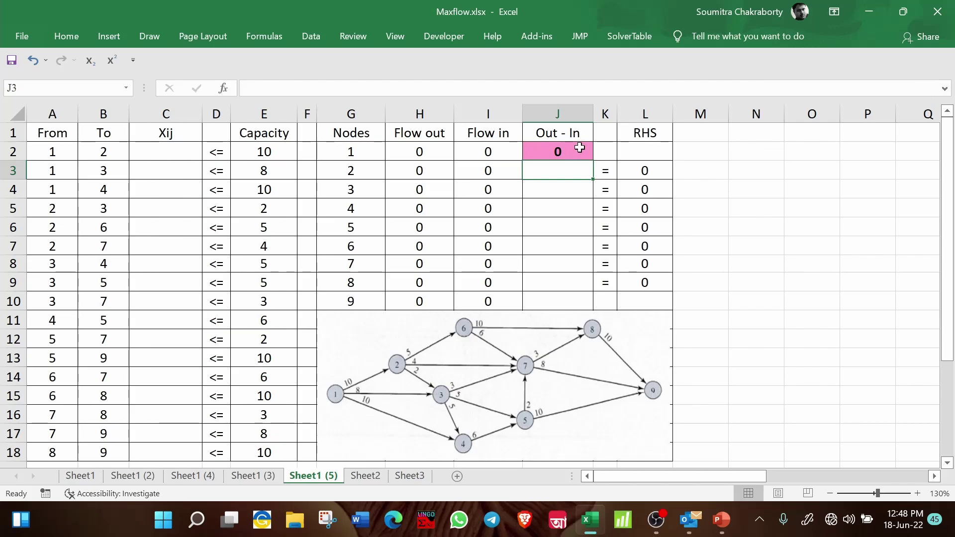
Step: Enter the Out - In formula =H3-I3 in J3 and fill it down to J10
type("=")
key("Left")
key("Left")
type("-")
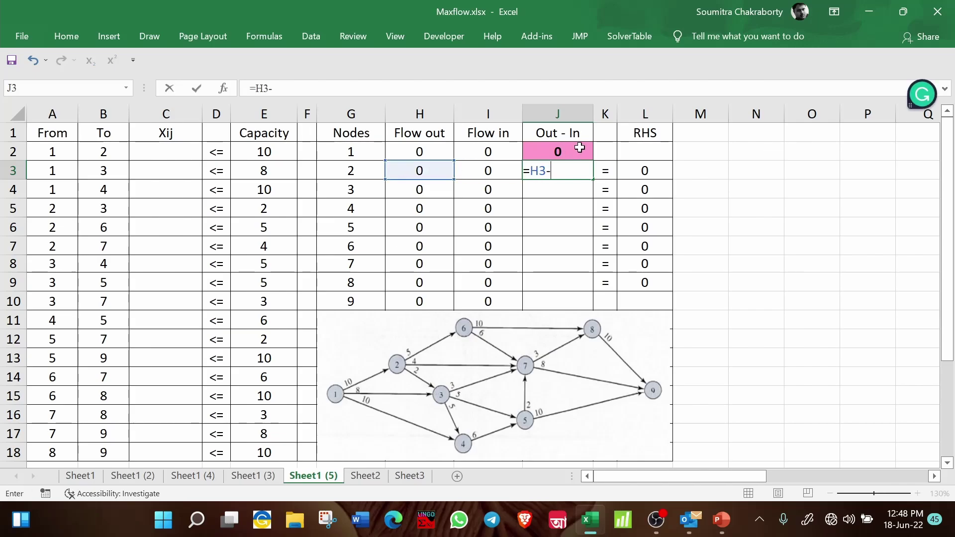
key("Left")
key("Return")
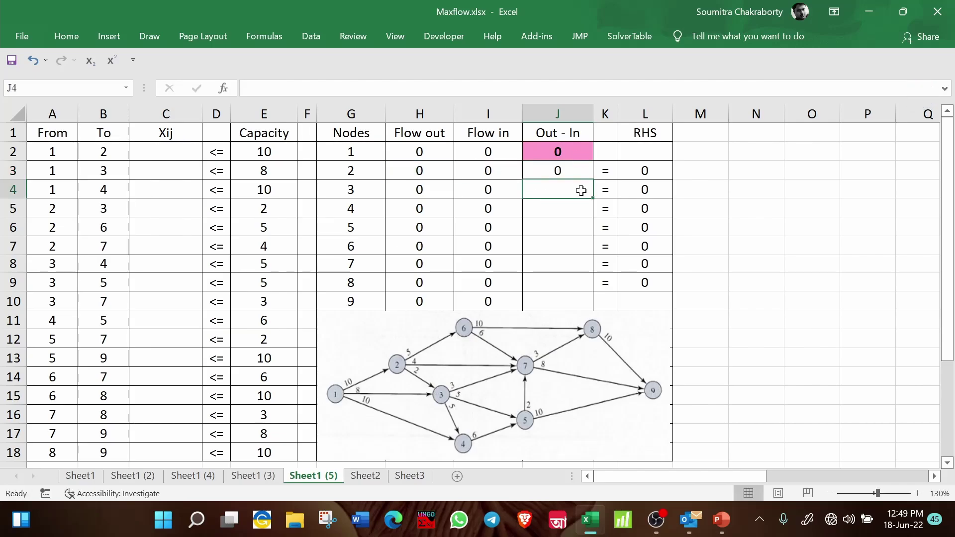
left_click(585, 173)
left_click_drag(592, 179, 597, 306)
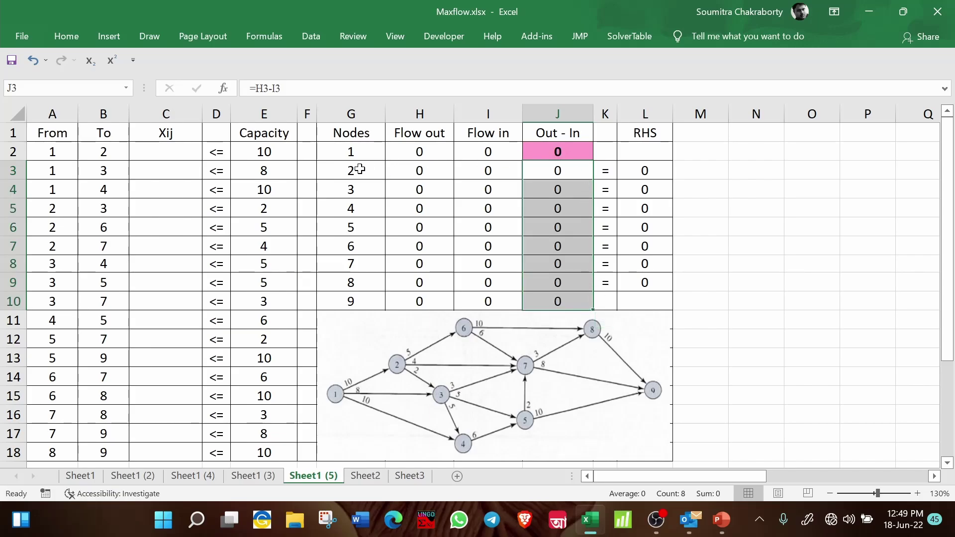
Step: Review the intermediate nodes in G3:G9 together with their equality signs and RHS values in L3:L9
left_click_drag(359, 169, 362, 279)
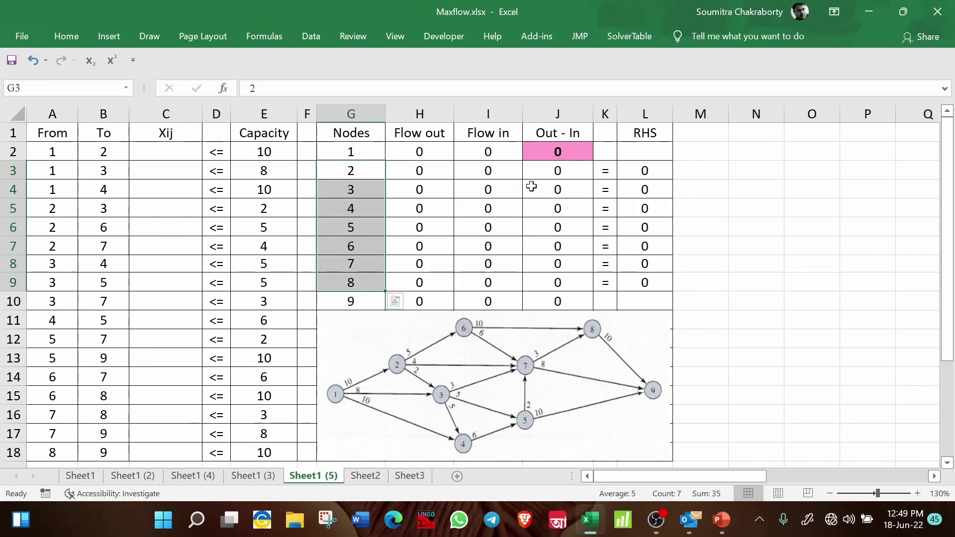
left_click_drag(605, 170, 608, 280)
left_click(648, 163)
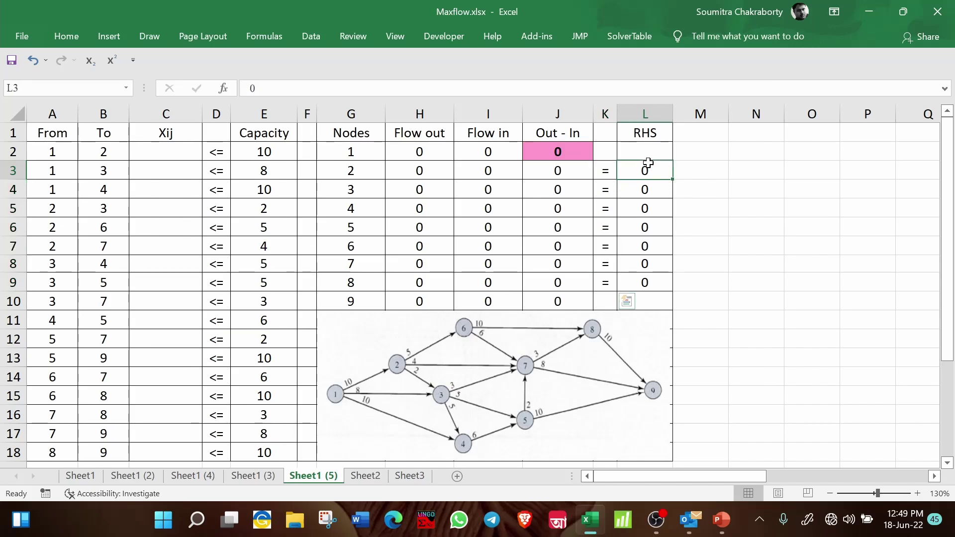
left_click_drag(648, 163, 649, 276)
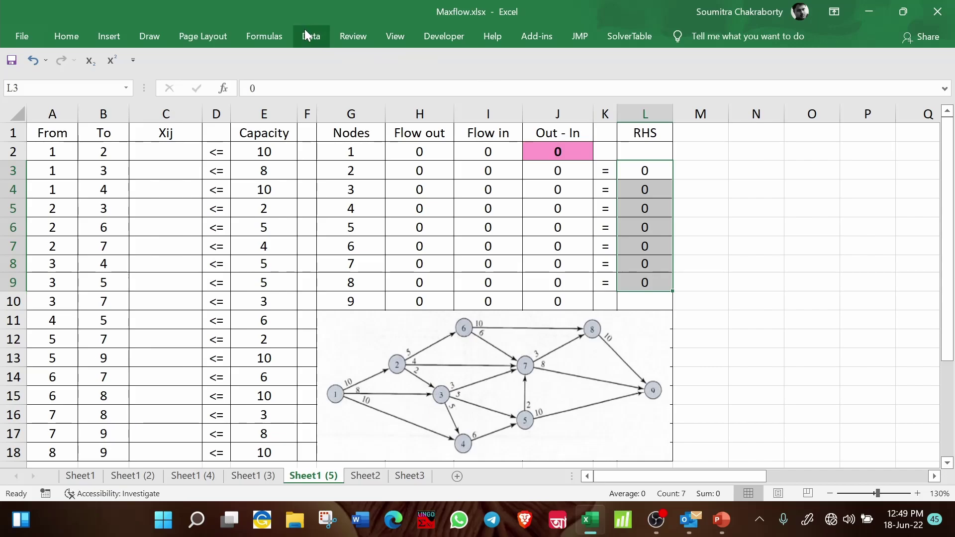
left_click(828, 246)
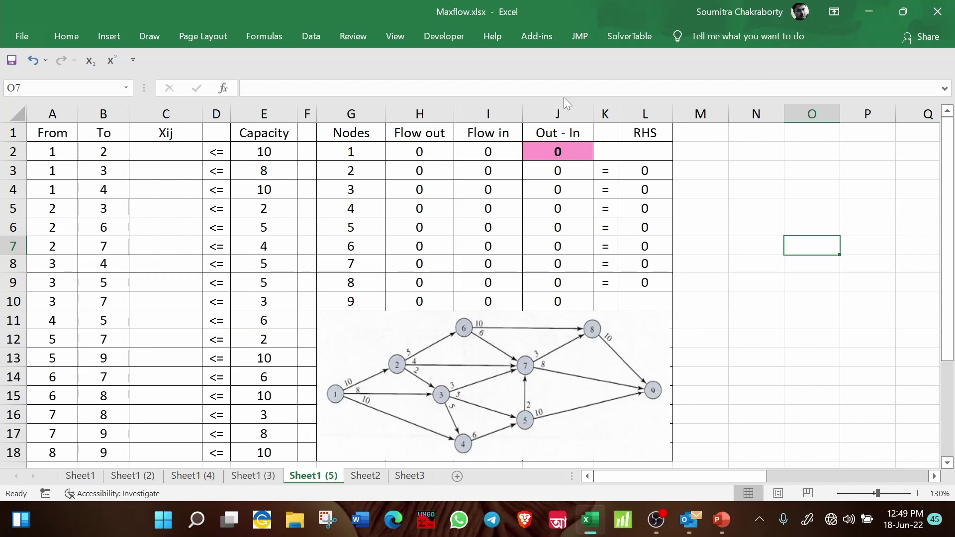
Step: Open Solver and set the objective to maximize $J$2 by changing the Xij variable cells $C$2:$C$18
left_click(311, 36)
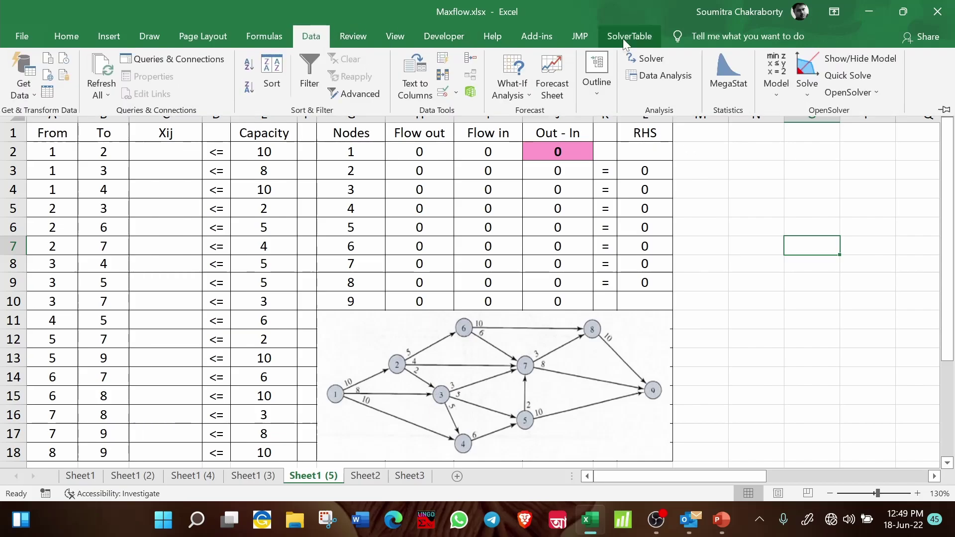
left_click(658, 54)
left_click_drag(567, 88, 750, 119)
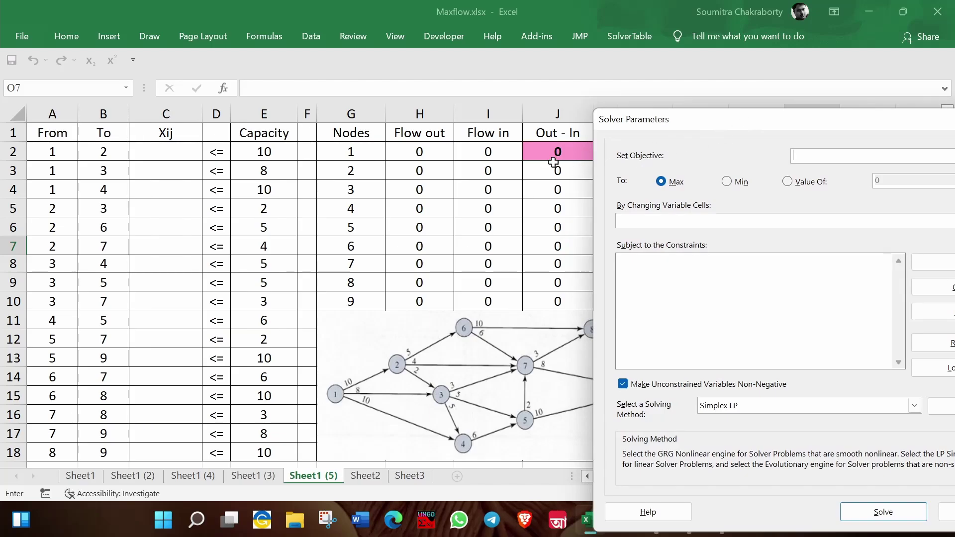
left_click(557, 155)
left_click(661, 181)
left_click(686, 221)
left_click_drag(174, 154, 185, 454)
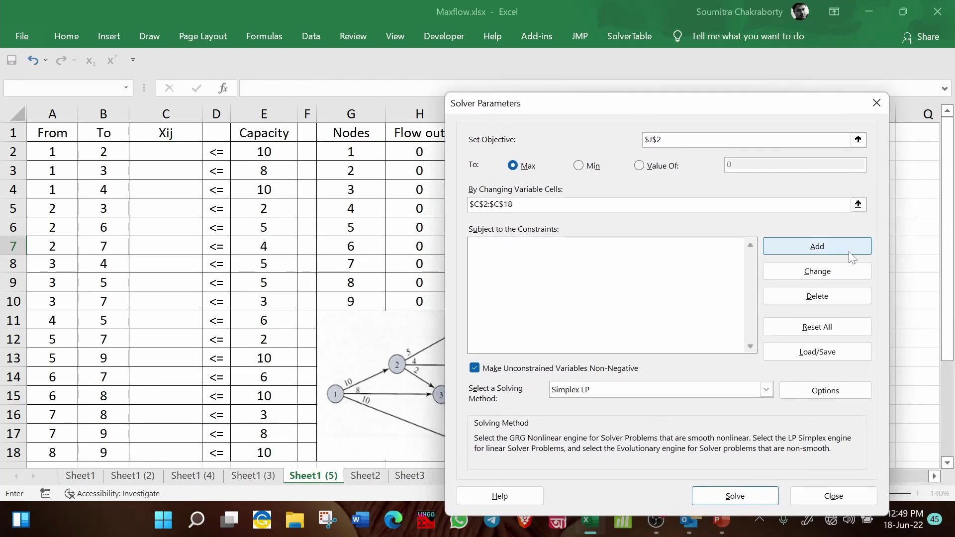
Step: Add a Solver constraint requiring the Xij cells $C$2:$C$18 to be <= the Capacity cells $E$2:$E$18
left_click(847, 253)
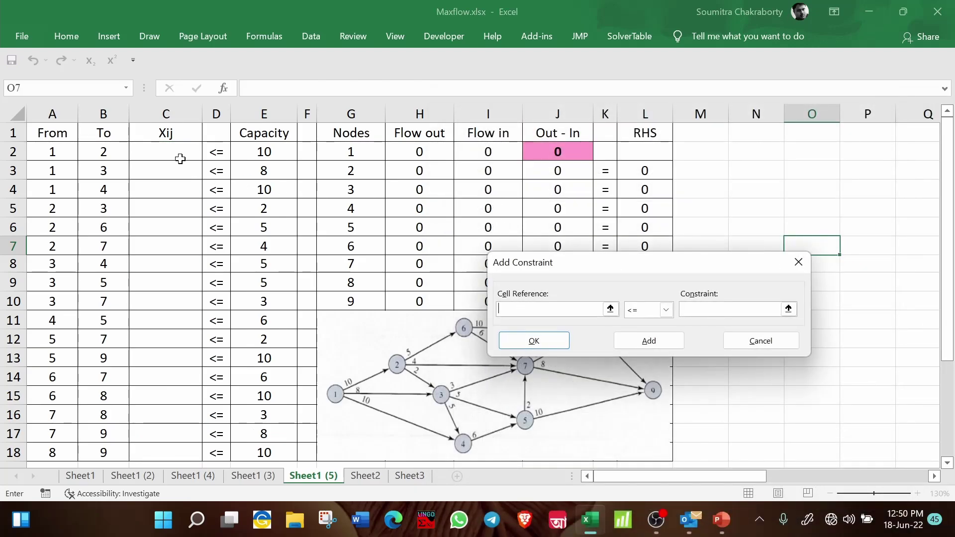
left_click_drag(181, 156, 184, 449)
left_click(645, 313)
left_click(645, 314)
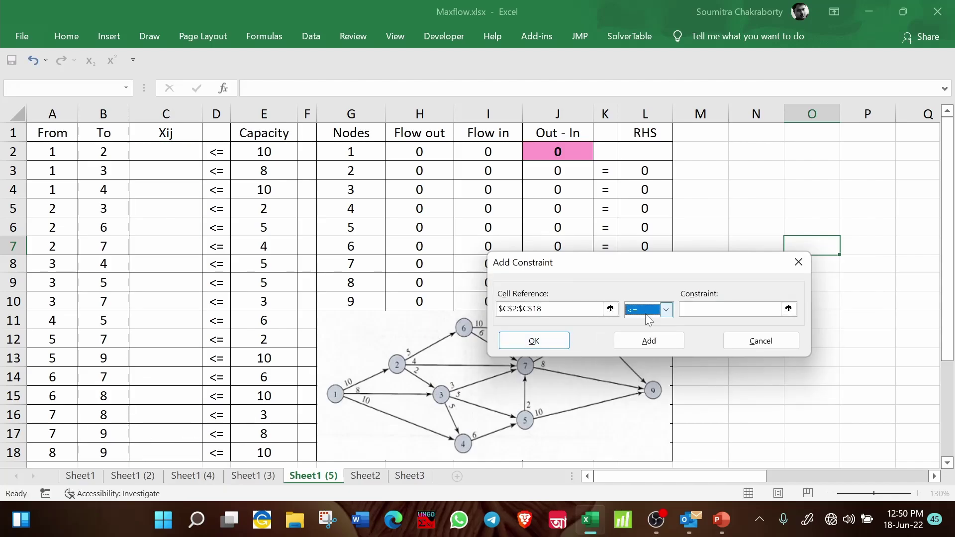
left_click(688, 312)
left_click_drag(281, 155, 277, 451)
left_click(646, 344)
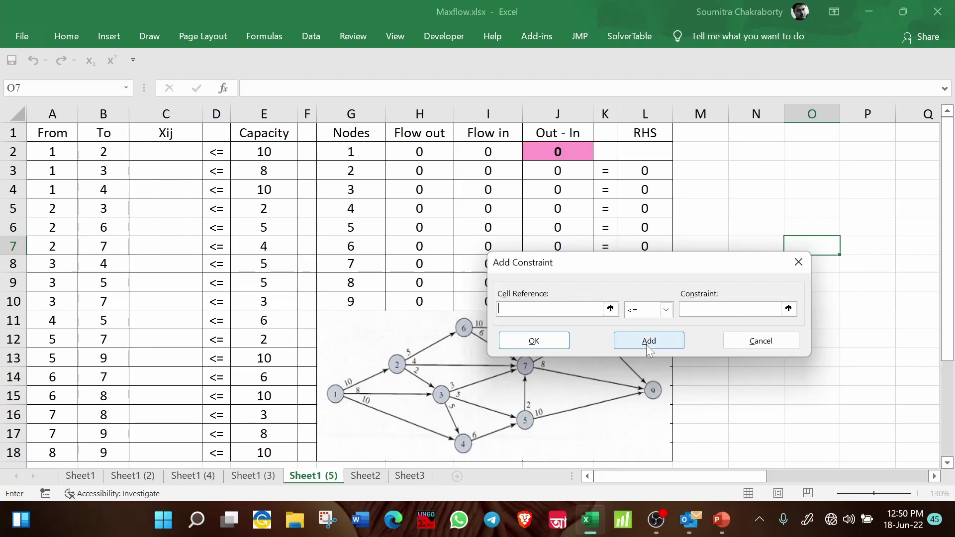
Step: Add a Solver constraint requiring the Out - In cells $J$3:$J$9 to equal the RHS cells $L$3:$L$9, and finish adding constraints
left_click_drag(605, 262, 473, 333)
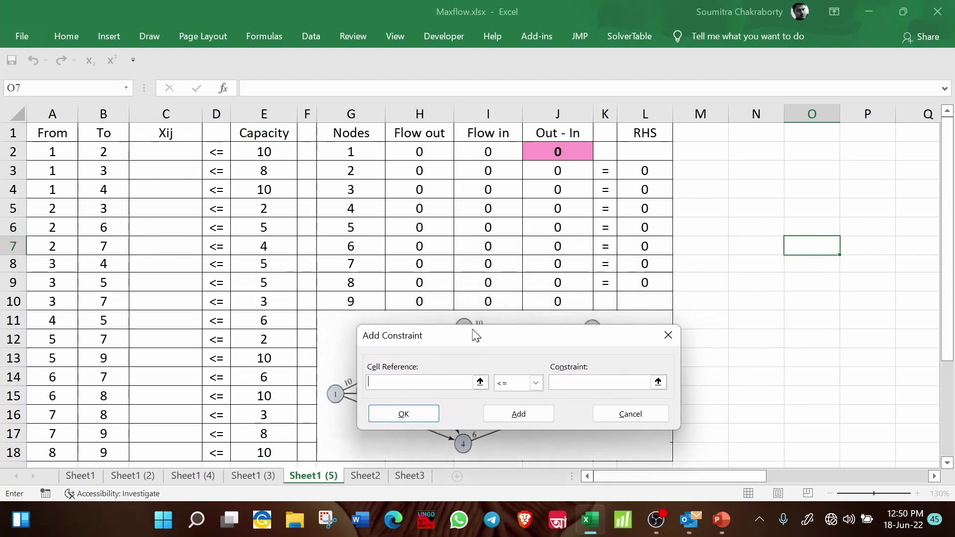
left_click_drag(568, 161, 569, 275)
left_click(534, 381)
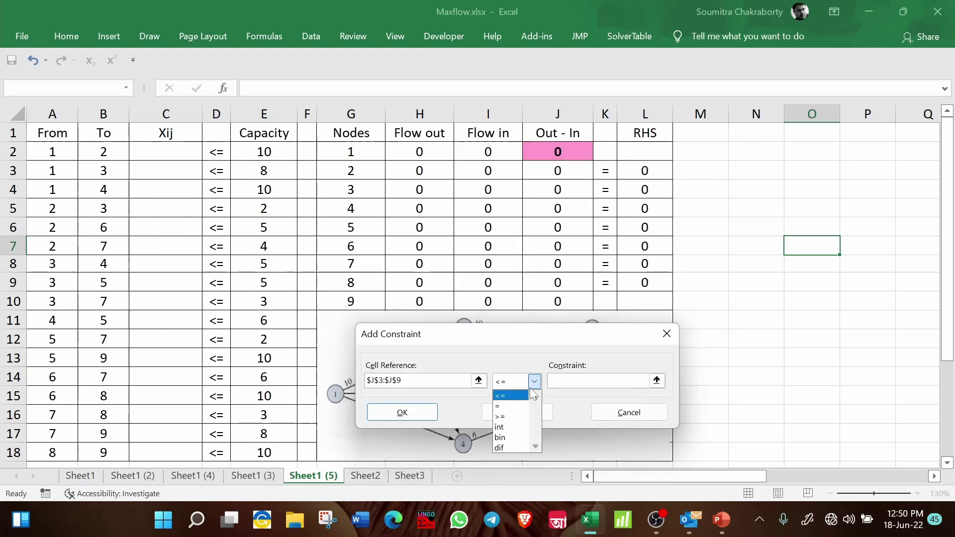
left_click(497, 405)
left_click(656, 176)
left_click_drag(656, 176, 647, 281)
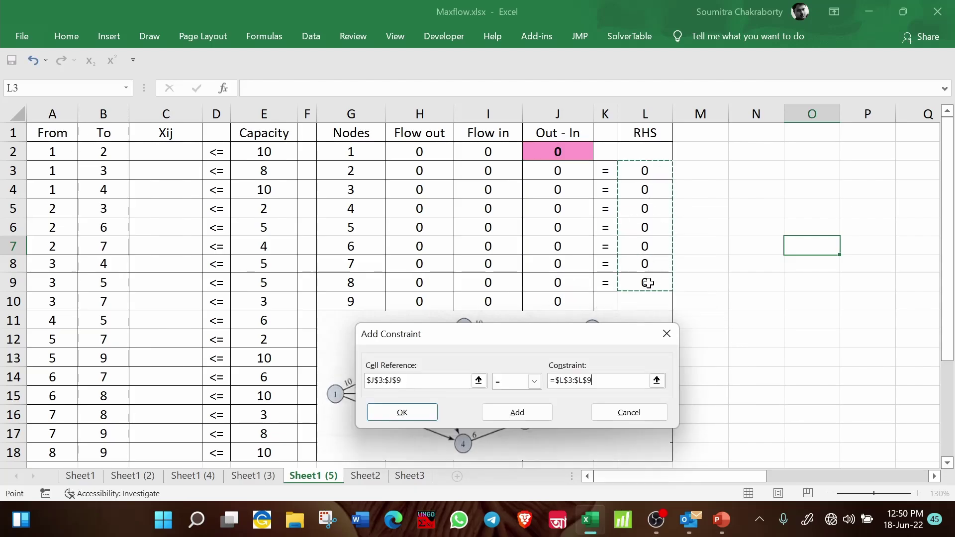
left_click(531, 417)
left_click(609, 412)
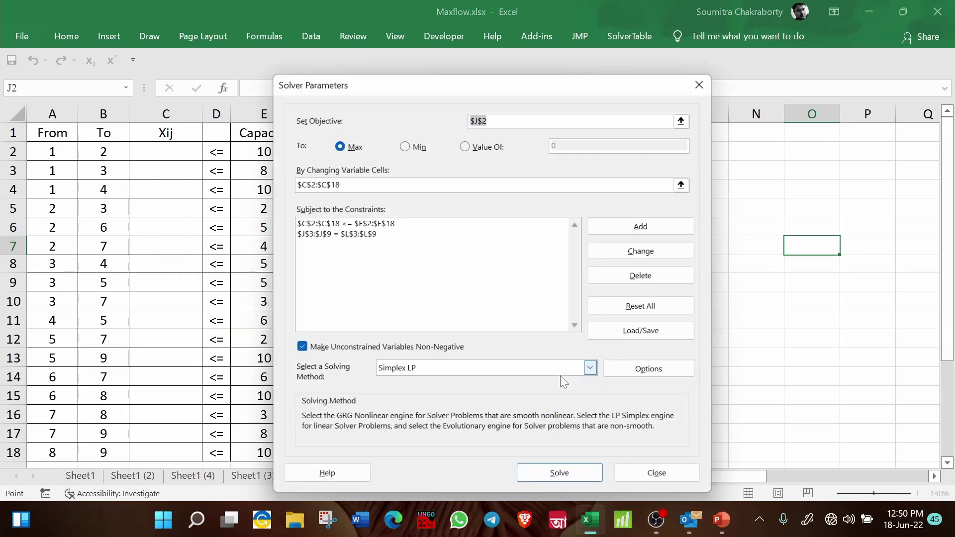
Step: Solve the model with the Simplex LP method and keep the Solver solution
left_click(446, 371)
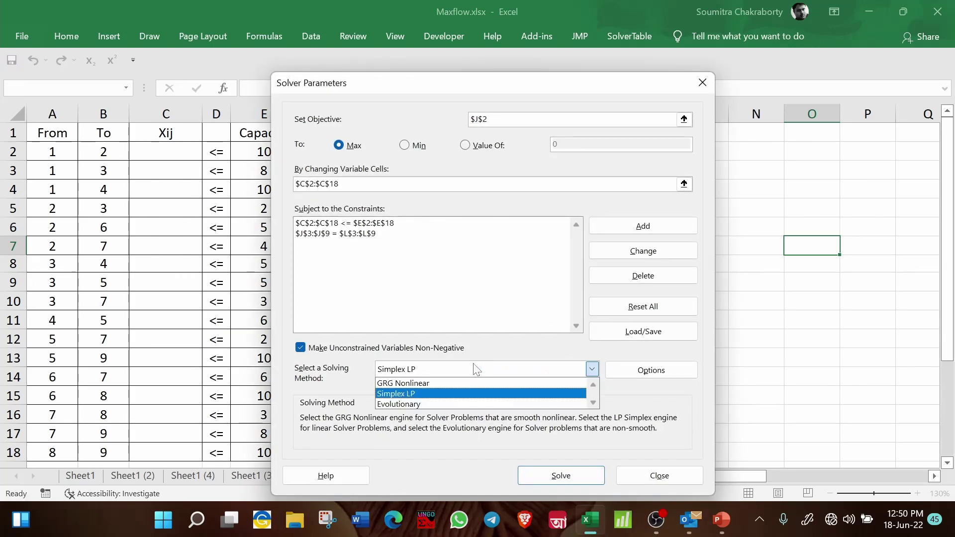
left_click(457, 389)
left_click(596, 476)
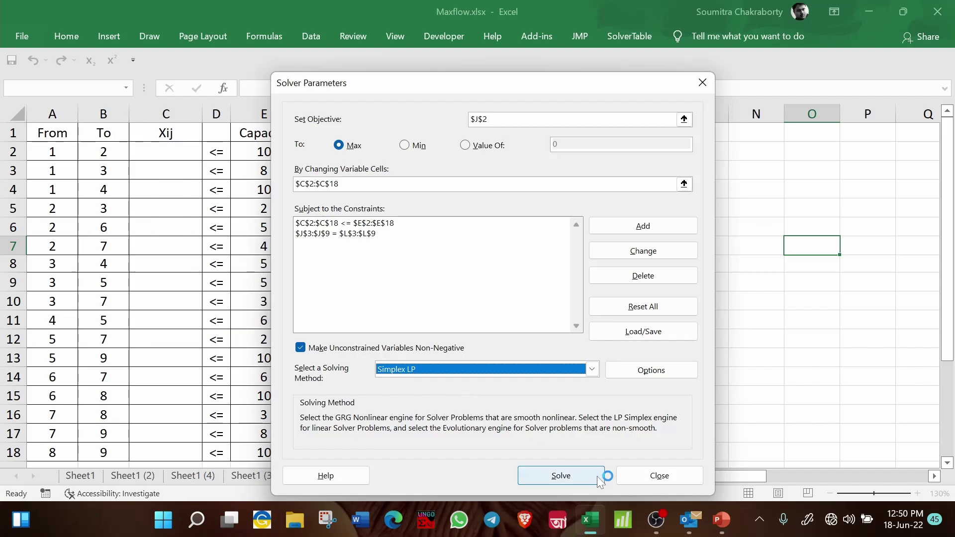
left_click(577, 478)
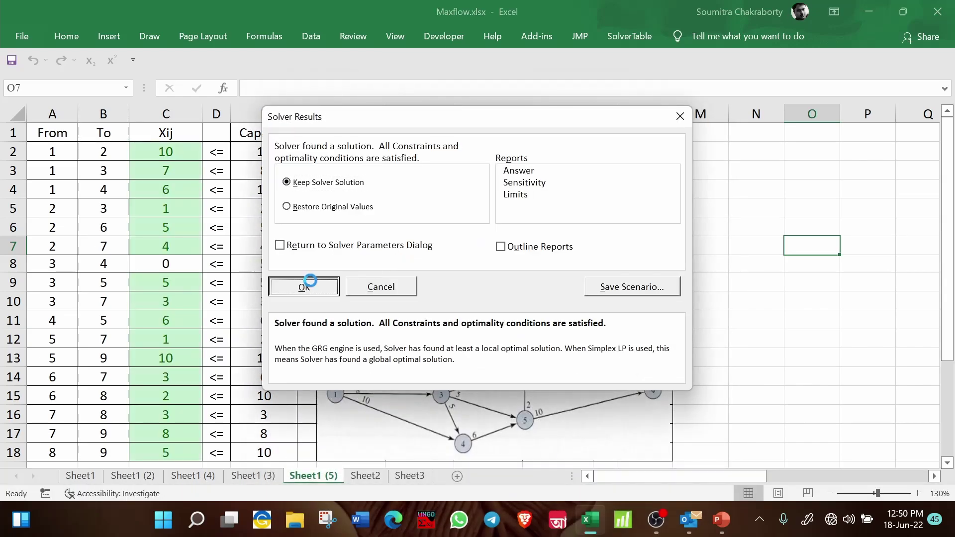
left_click(308, 281)
Step: Review the solved Xij flows in C2:C18, checking the arcs from node 1 to 2 and from node 2 to 6
left_click_drag(181, 150, 166, 444)
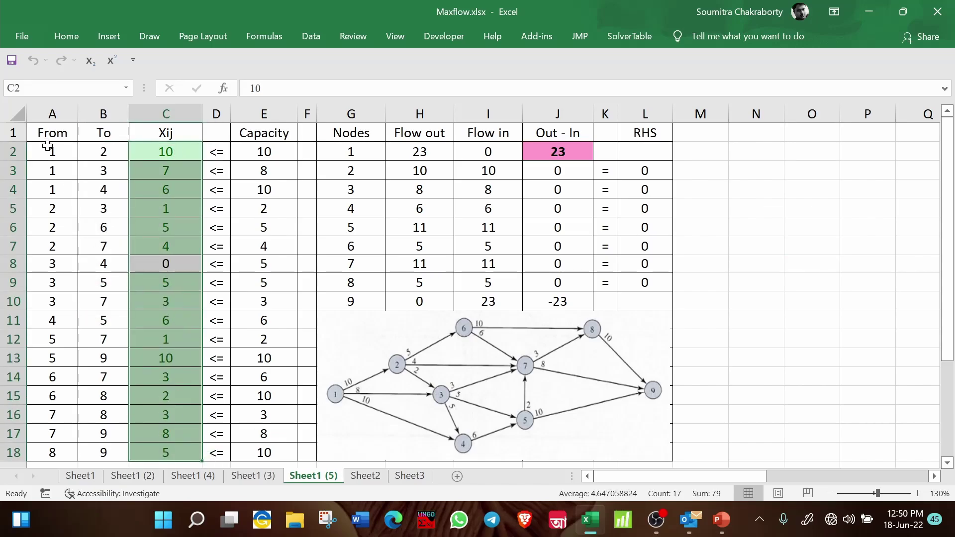
left_click_drag(47, 145, 101, 153)
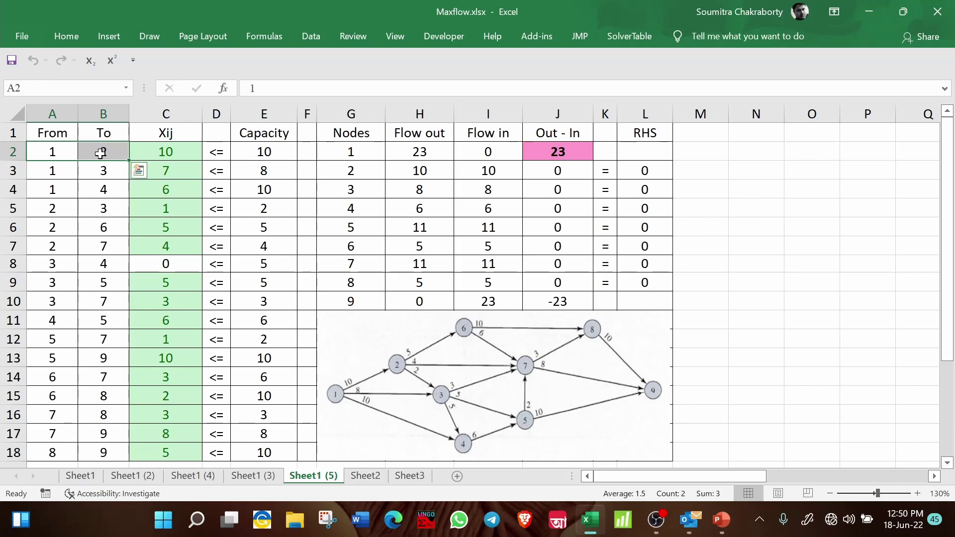
left_click(145, 154)
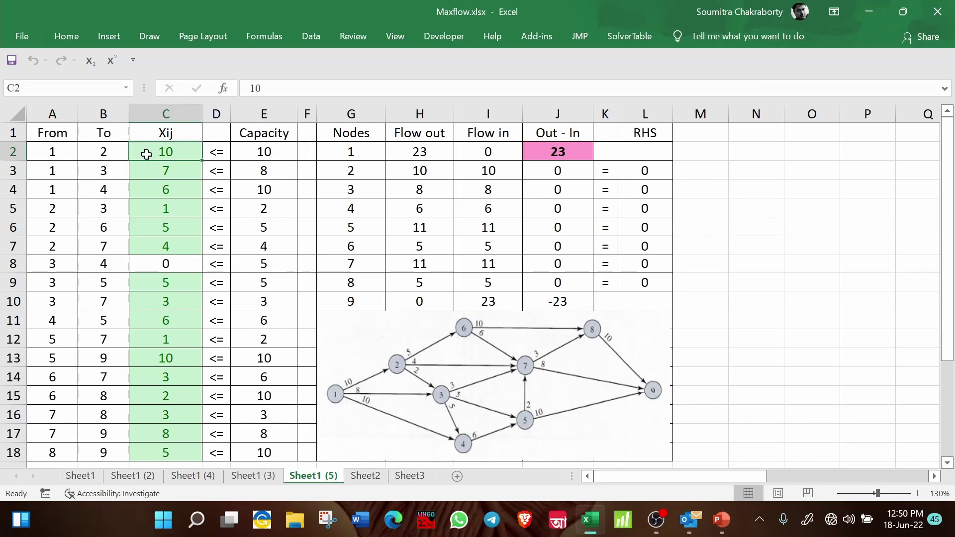
left_click_drag(52, 230, 96, 230)
left_click(132, 231)
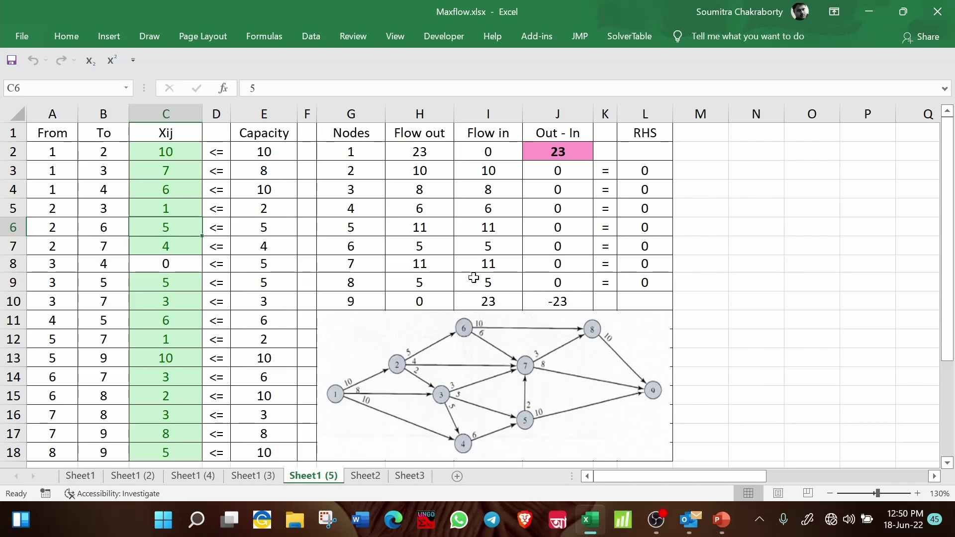
Step: Compare the Out - In cells of source node 1 in J2 and sink node 9 in J10, and re-examine the Xij flows in C2:C18
left_click(580, 151)
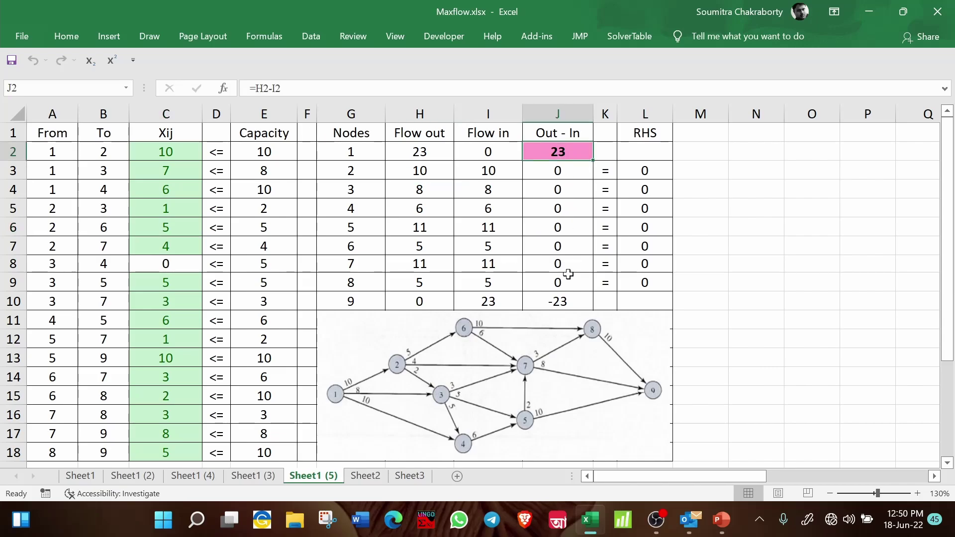
left_click(566, 298)
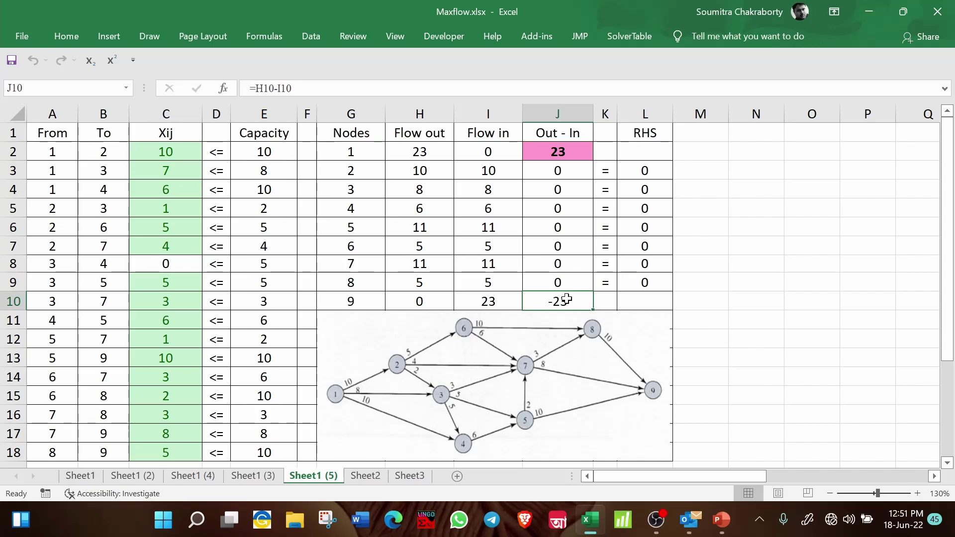
left_click(587, 158)
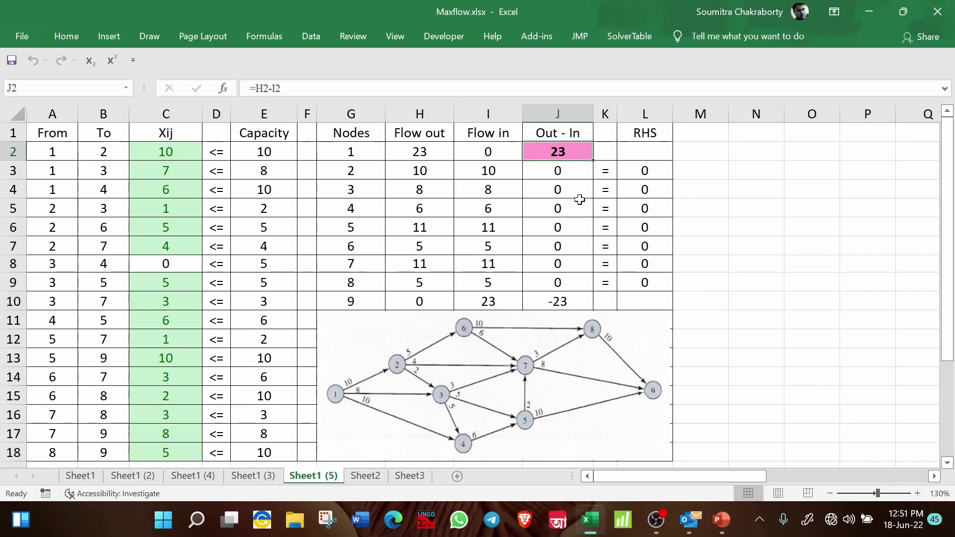
left_click(575, 301)
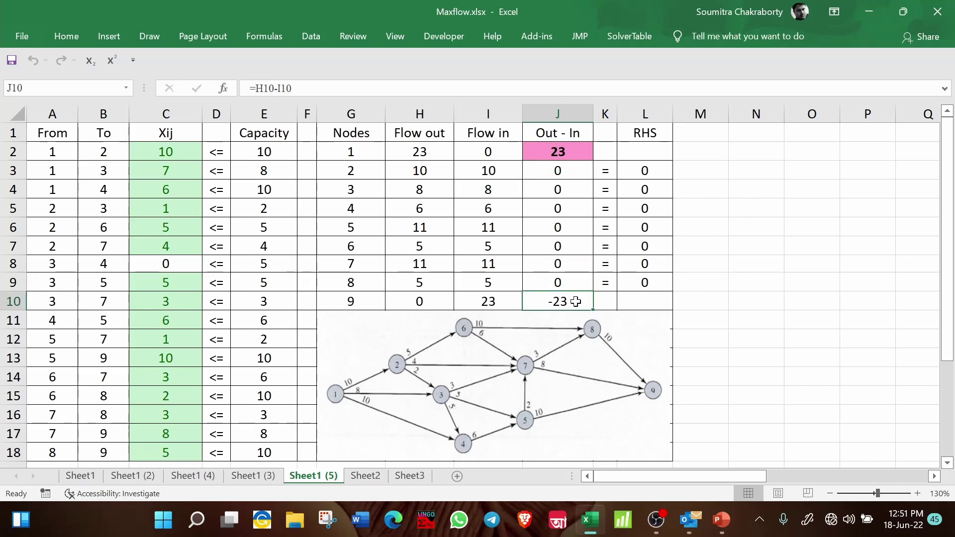
left_click(576, 158)
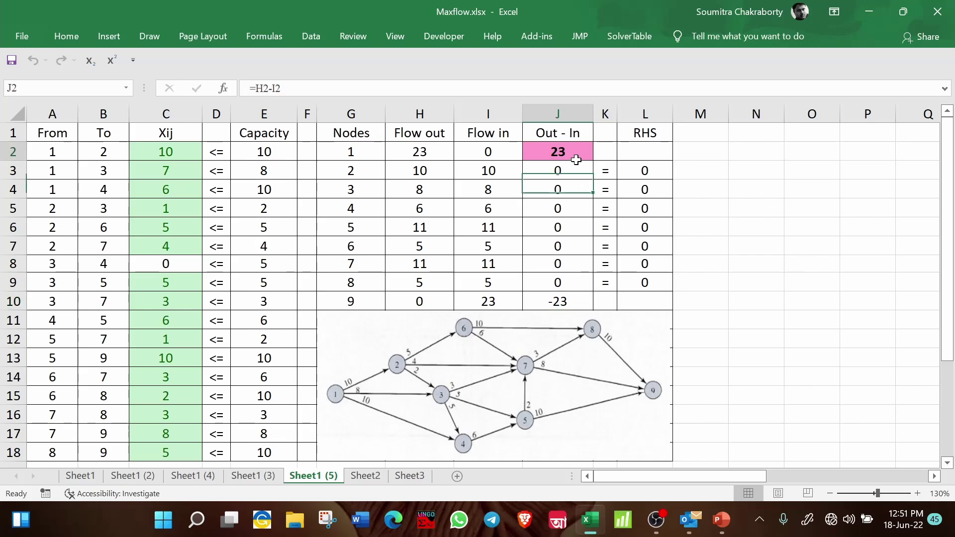
left_click(574, 300)
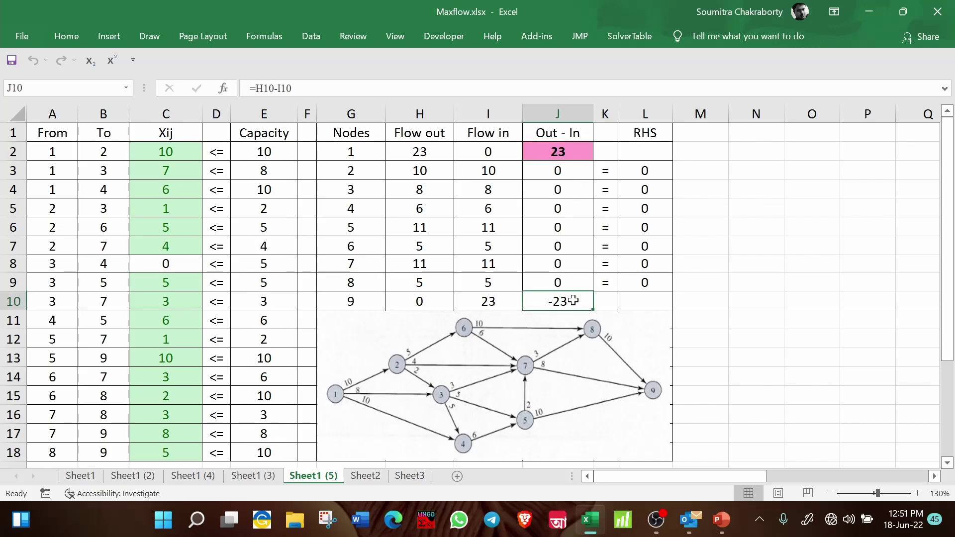
left_click(761, 295)
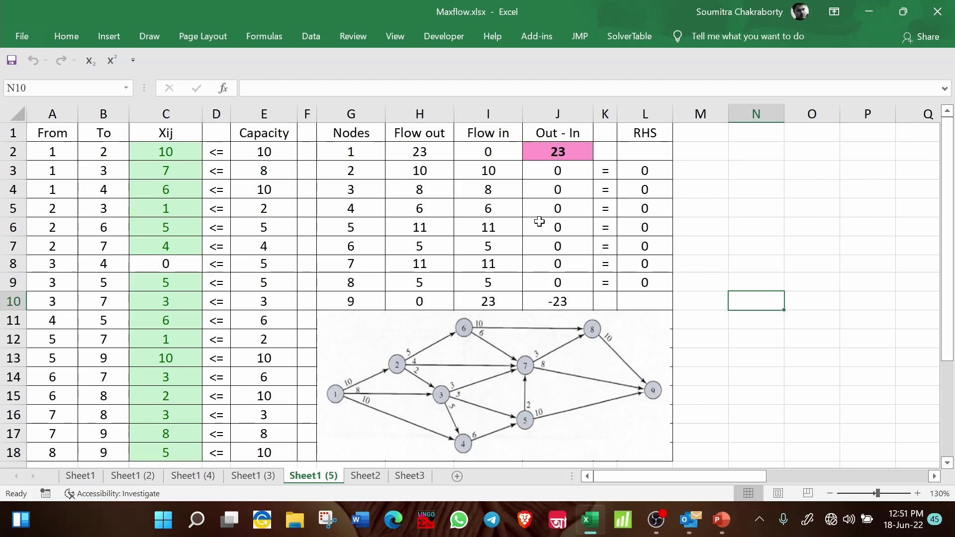
left_click_drag(166, 151, 160, 443)
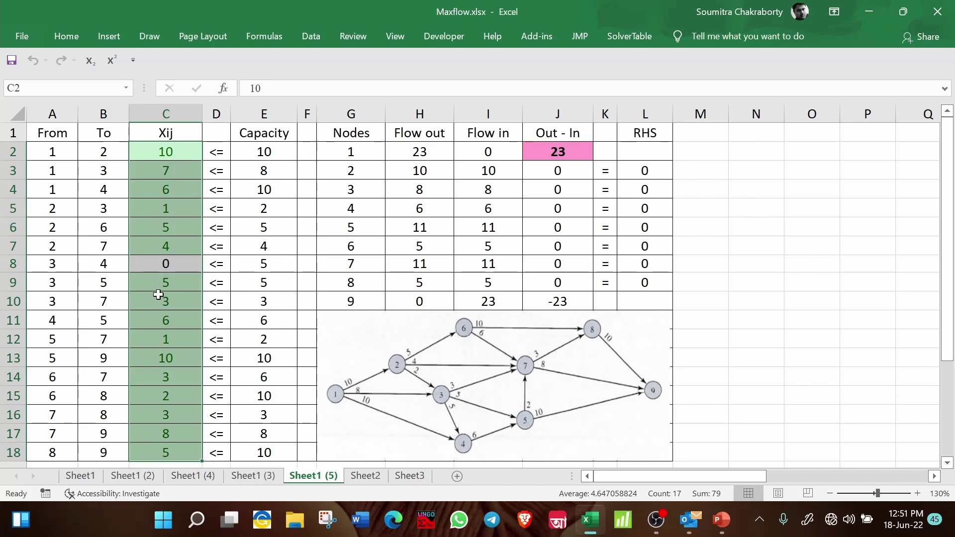
left_click(803, 393)
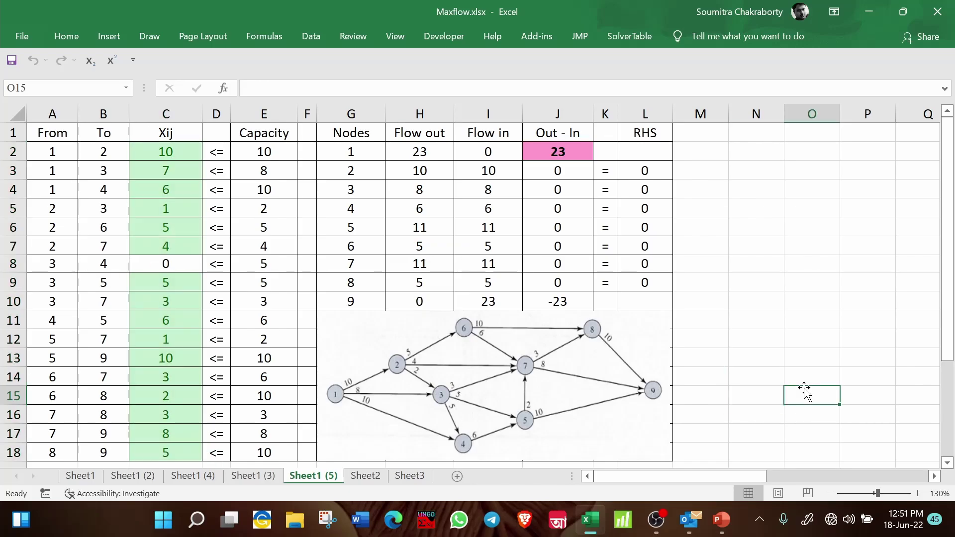